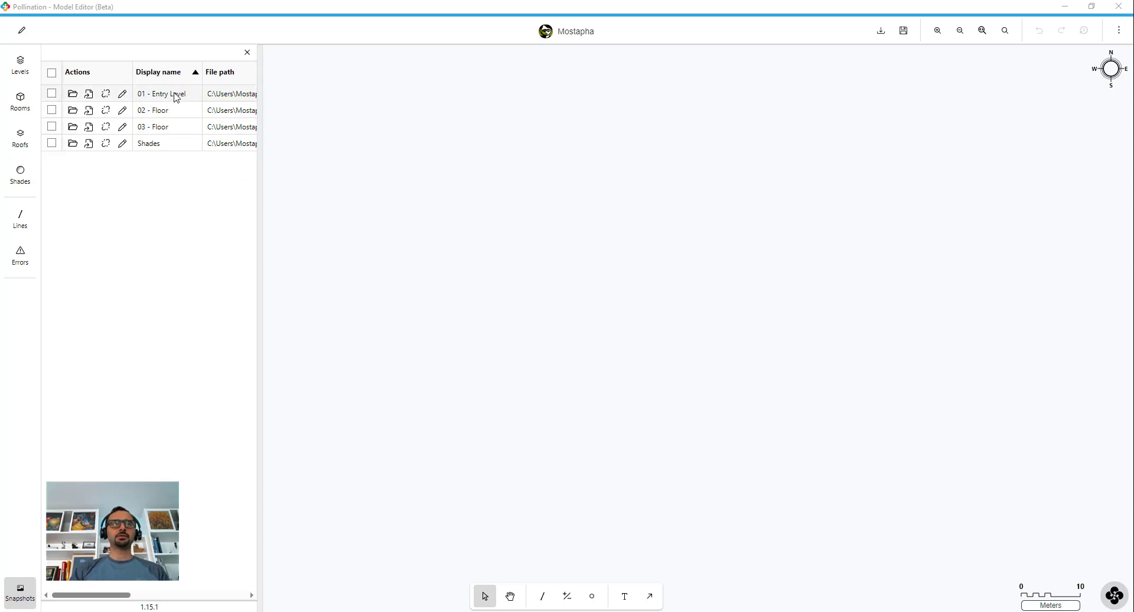
Step: Widen the snapshots list so more of each snapshot's file path shows
drag(257, 171, 301, 172)
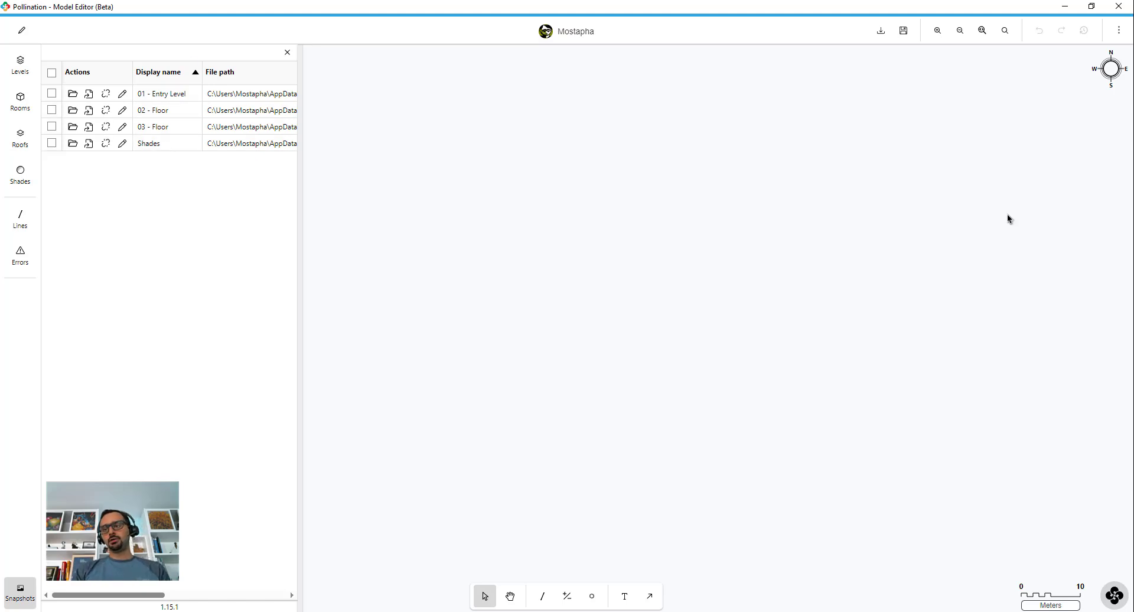
click(1114, 596)
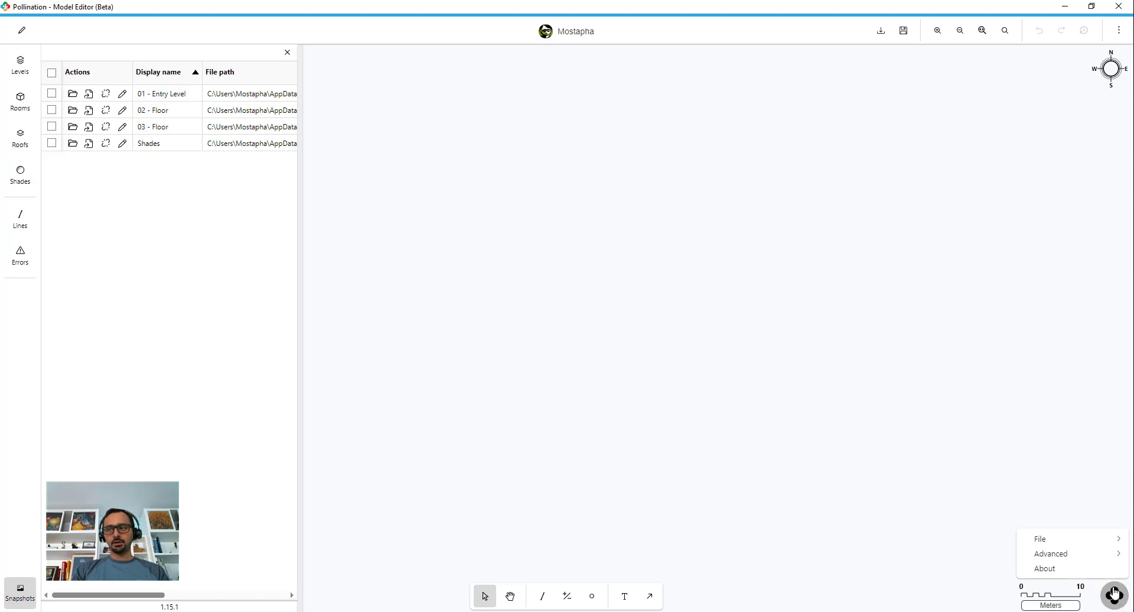
click(1067, 568)
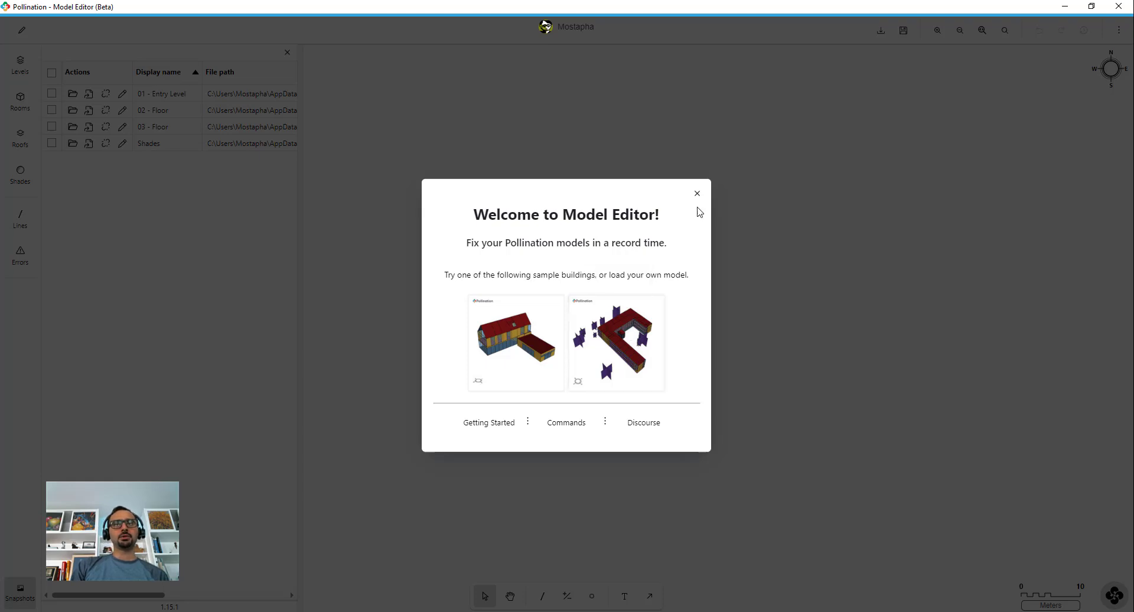
click(696, 193)
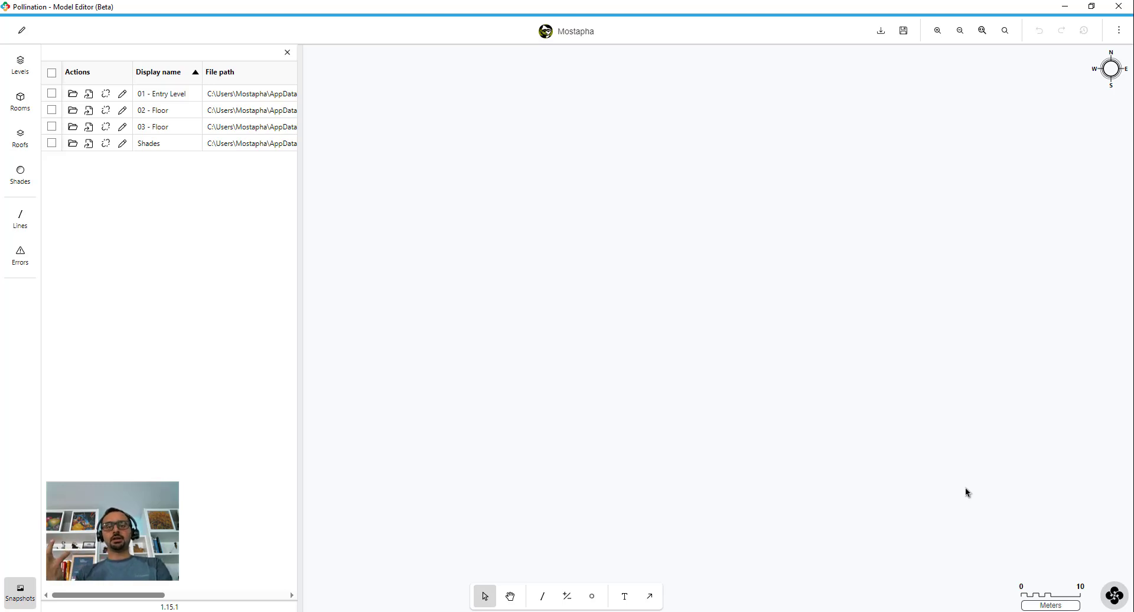
click(1118, 587)
mouse_move(1067, 539)
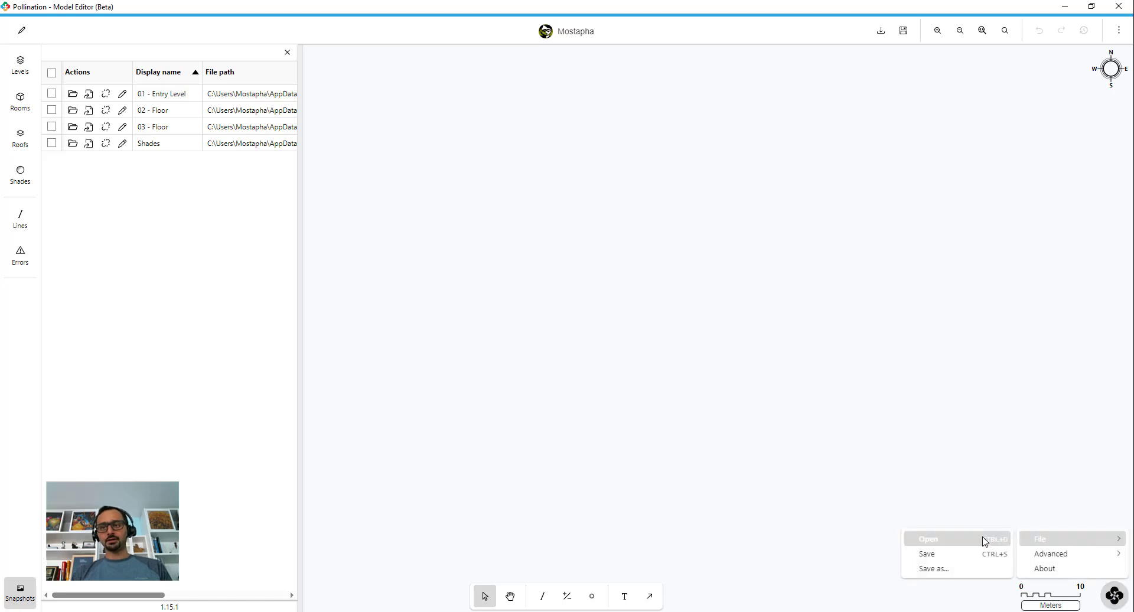
click(1039, 568)
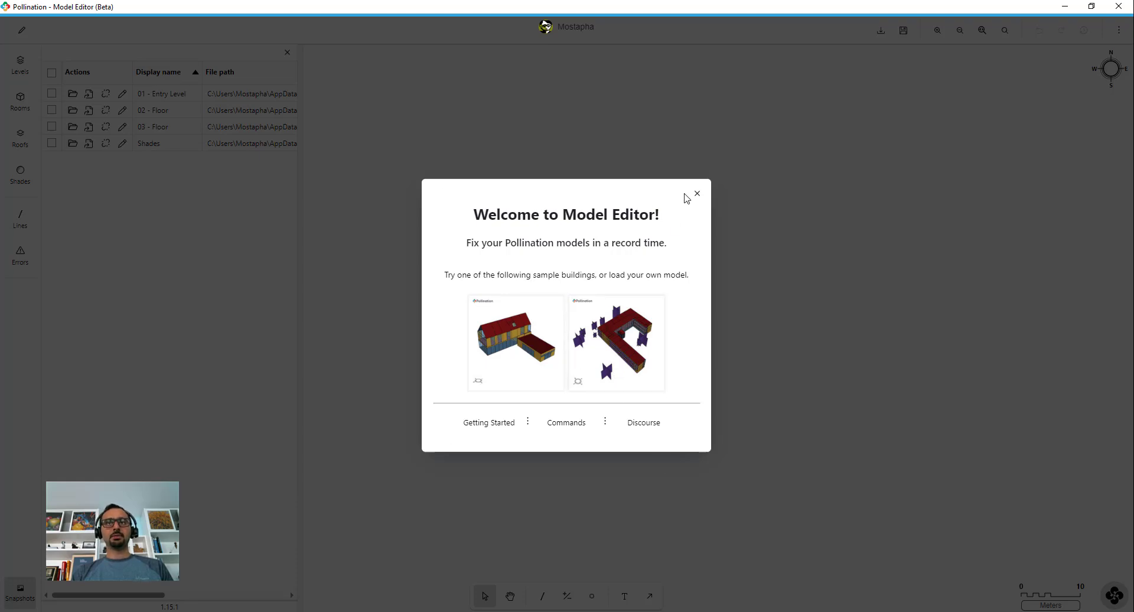
click(696, 194)
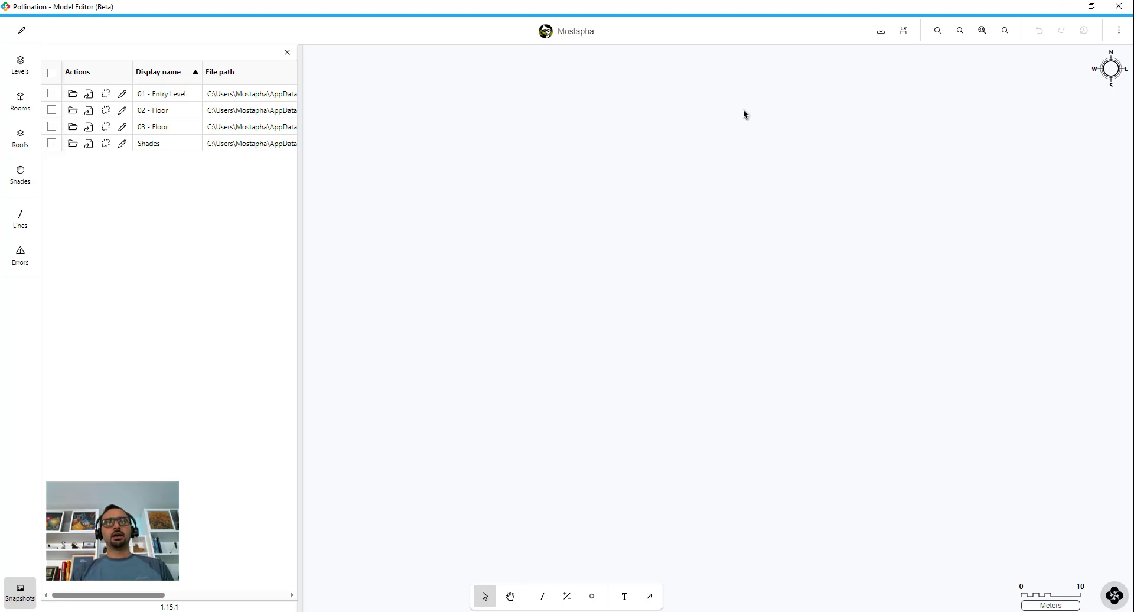
Step: Reshow and widen the snapshots list to reveal full paths, then bring up the main menu
click(18, 596)
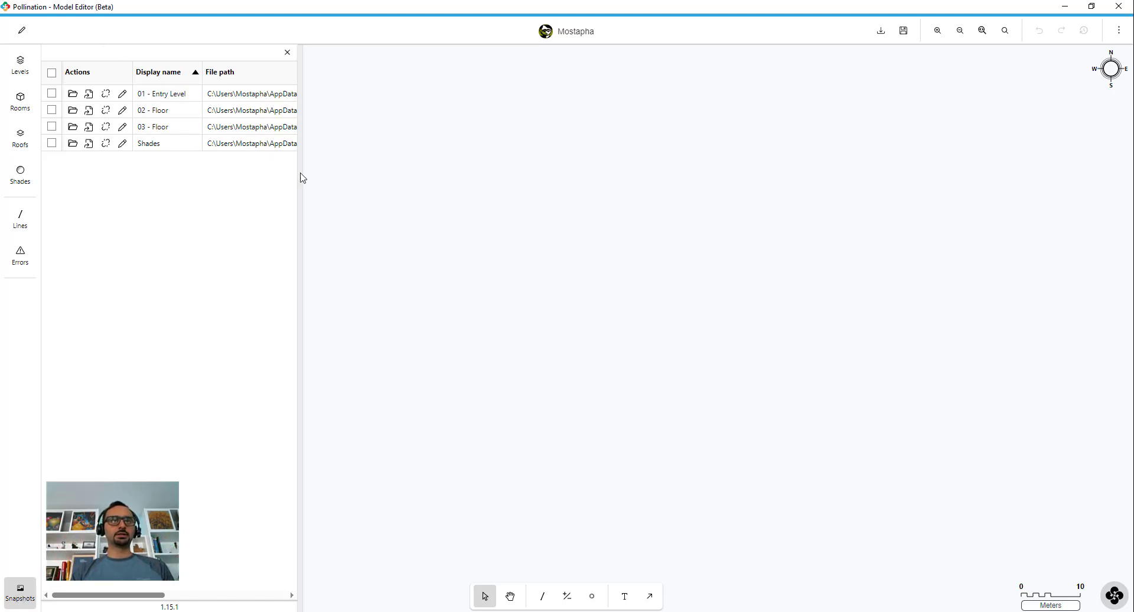
mouse_move(300, 177)
mouse_down()
mouse_move(370, 180)
mouse_move(332, 185)
mouse_up()
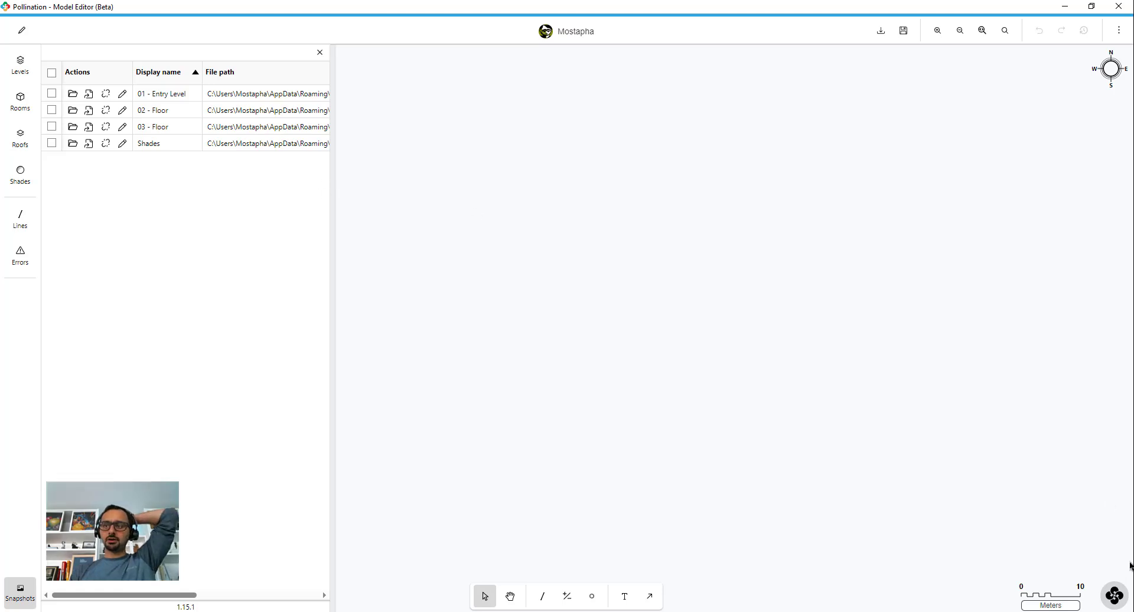
click(1113, 594)
mouse_move(1041, 539)
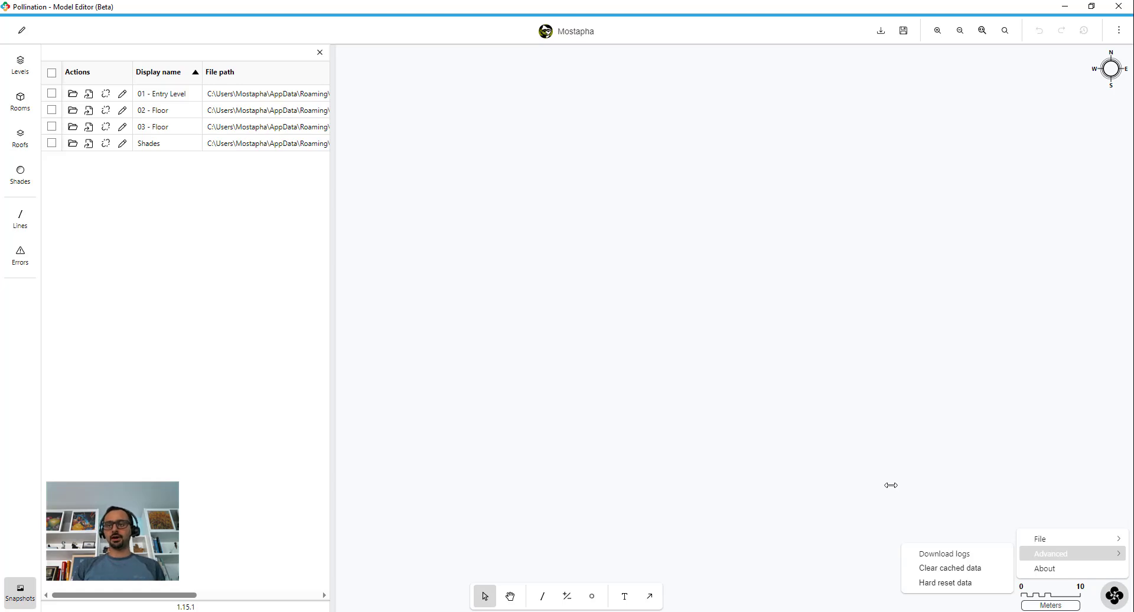
Step: View and dismiss the welcome information, then reshow the snapshots list
click(1060, 568)
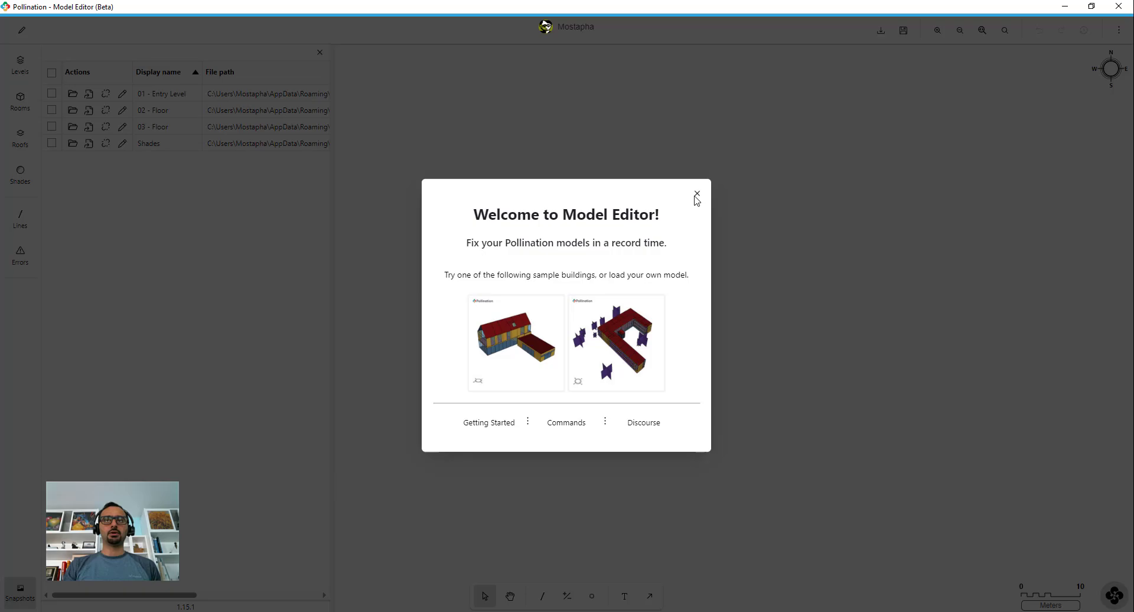
click(696, 195)
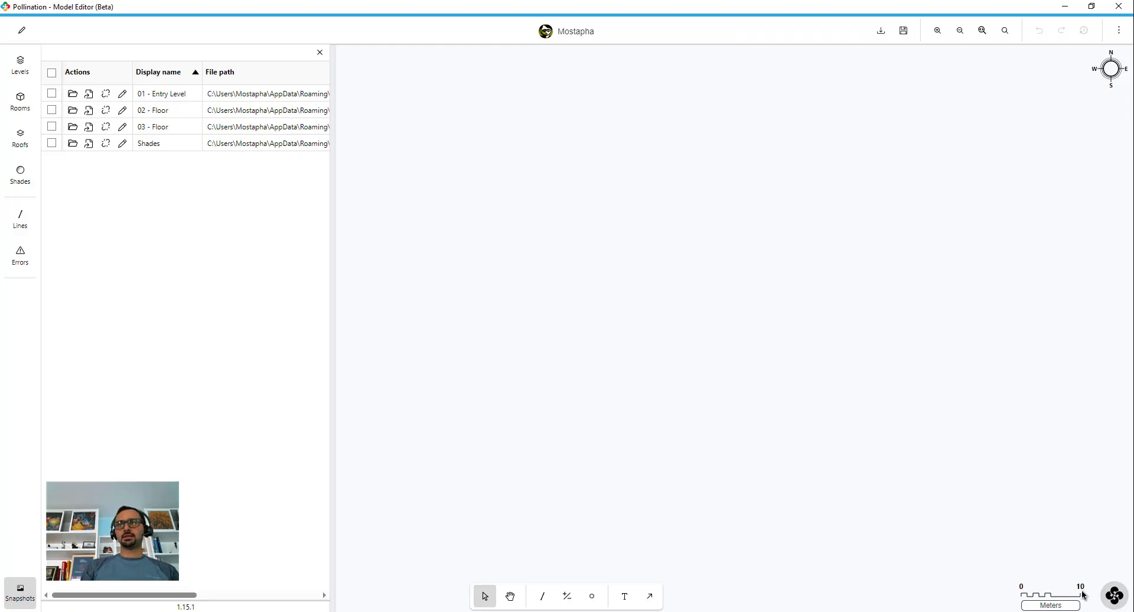
click(34, 603)
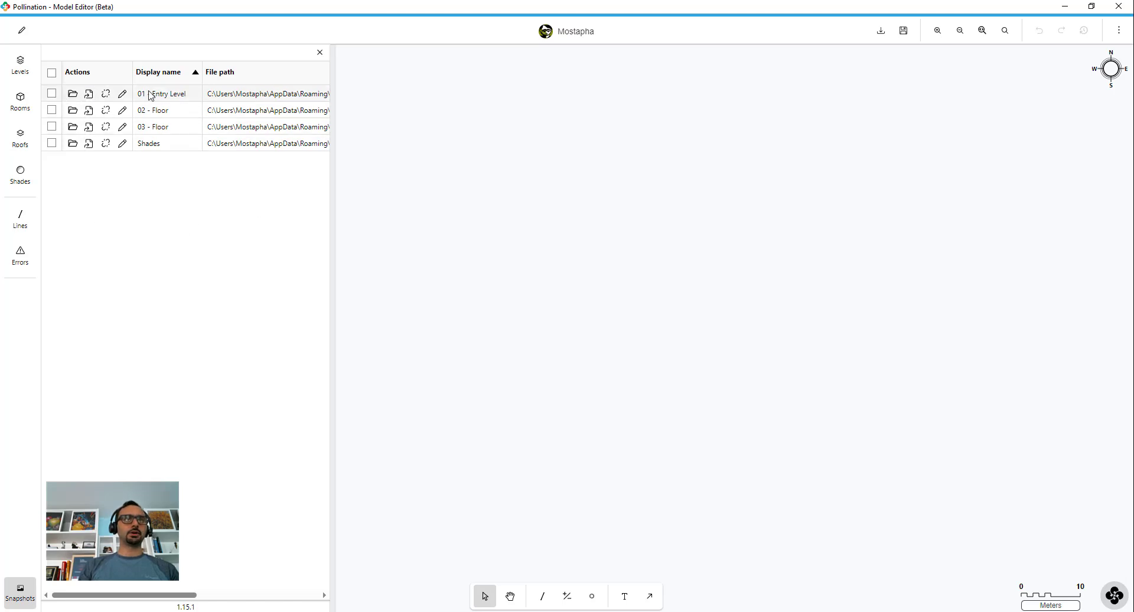
Step: Load the 01 - Entry Level snapshot as Model 1 and review its levels
click(72, 94)
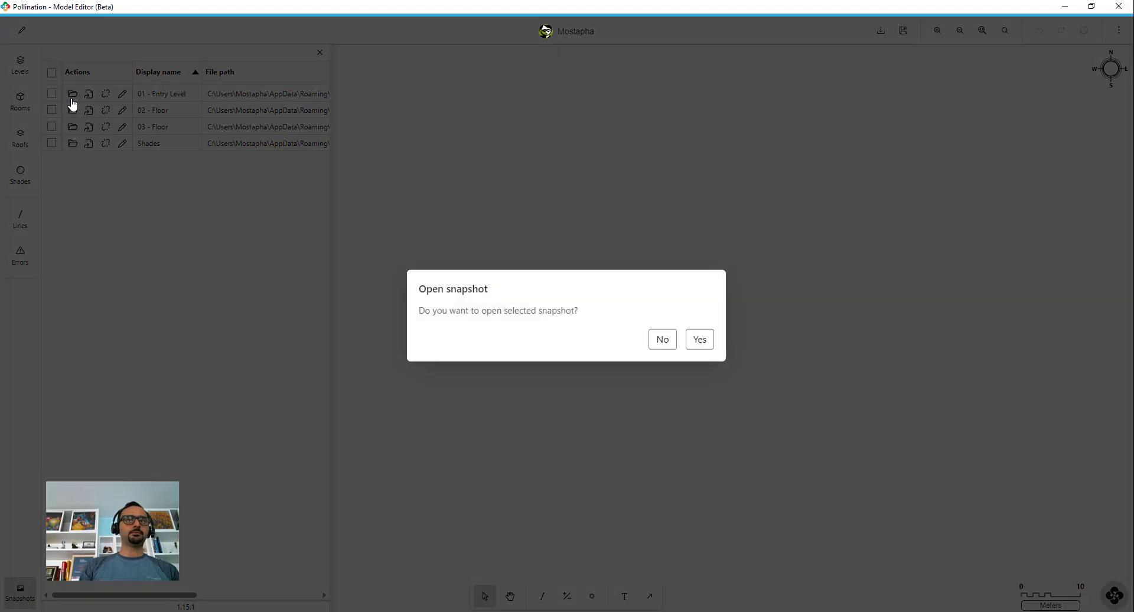
click(699, 339)
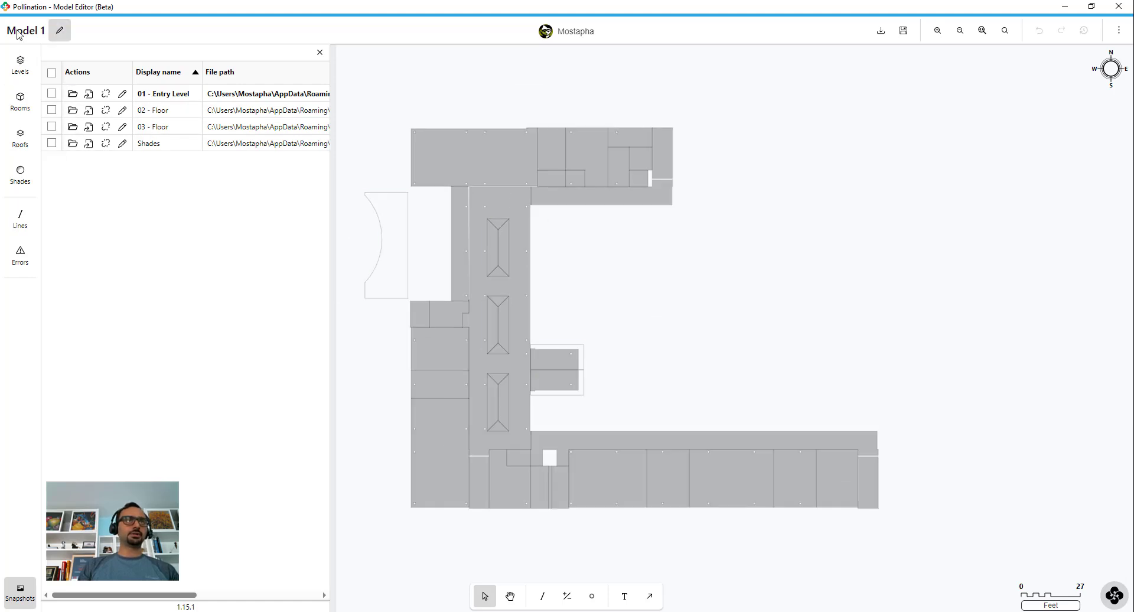
click(19, 64)
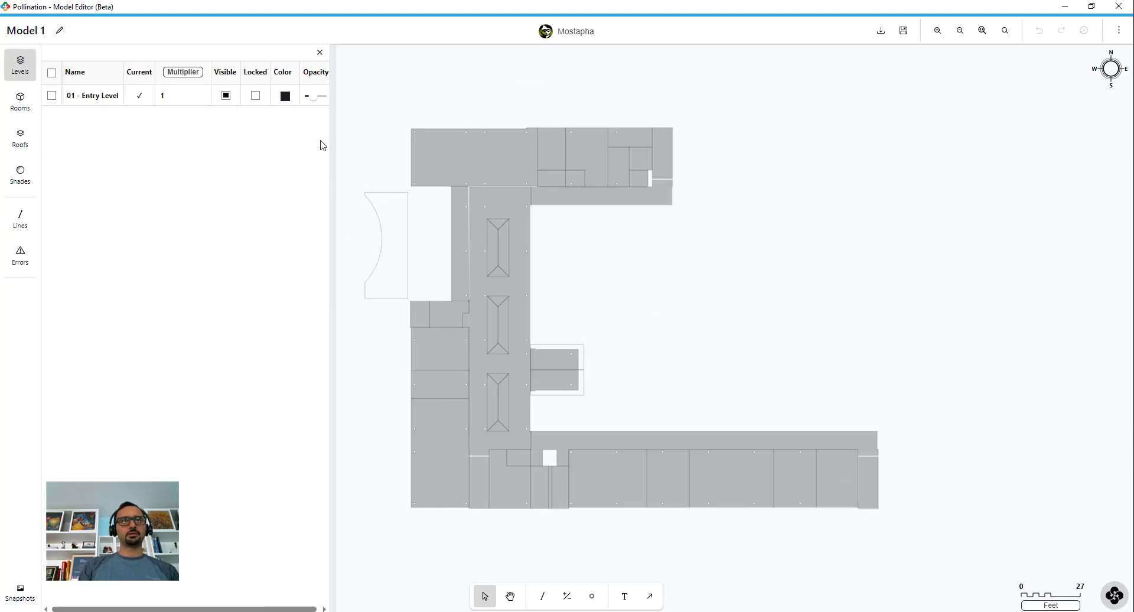
drag(337, 144, 381, 134)
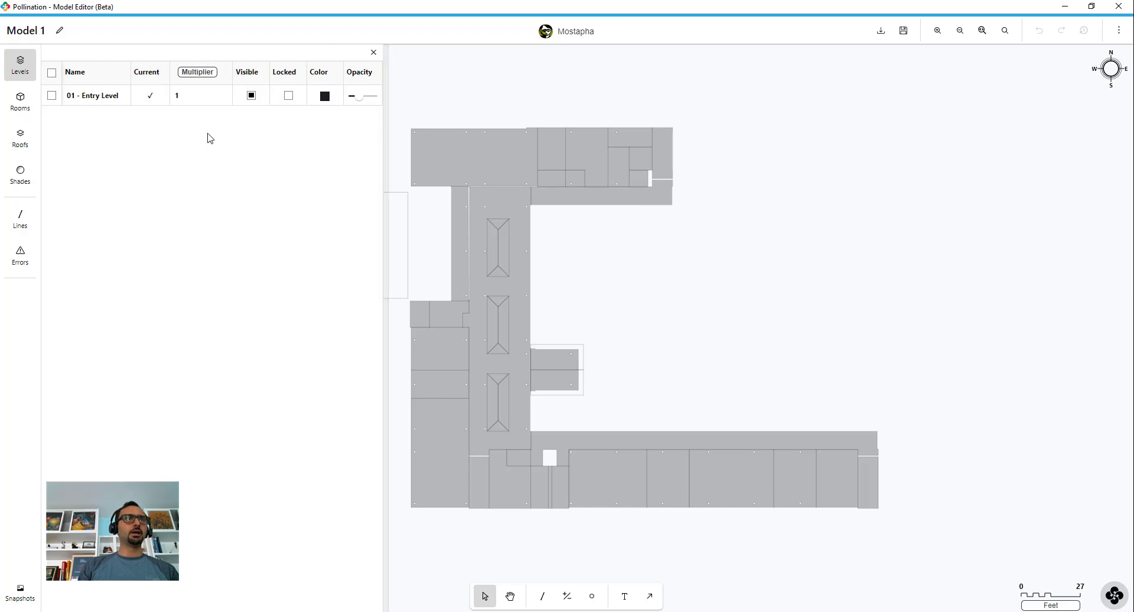
Step: Show the 32 rooms grouped by story under the 01 - Entry Level group
click(13, 106)
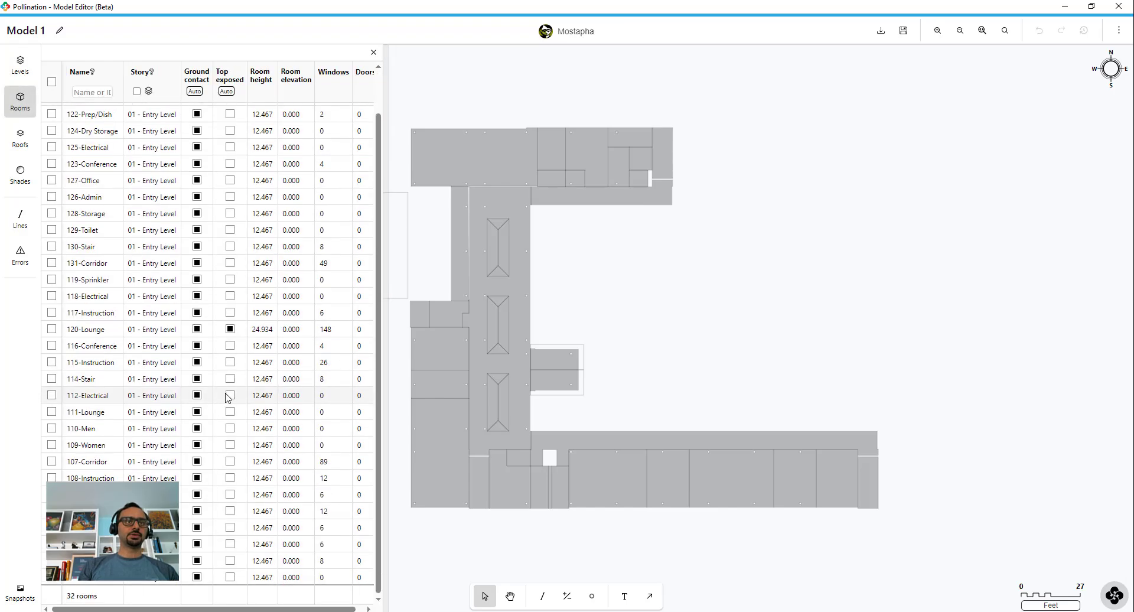
click(136, 92)
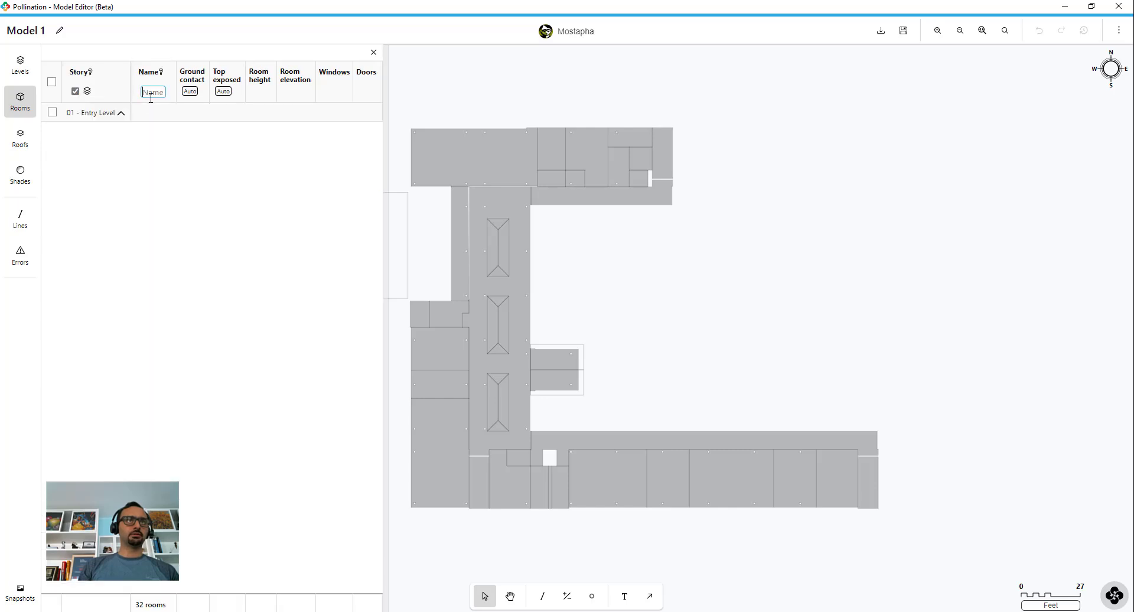
click(114, 115)
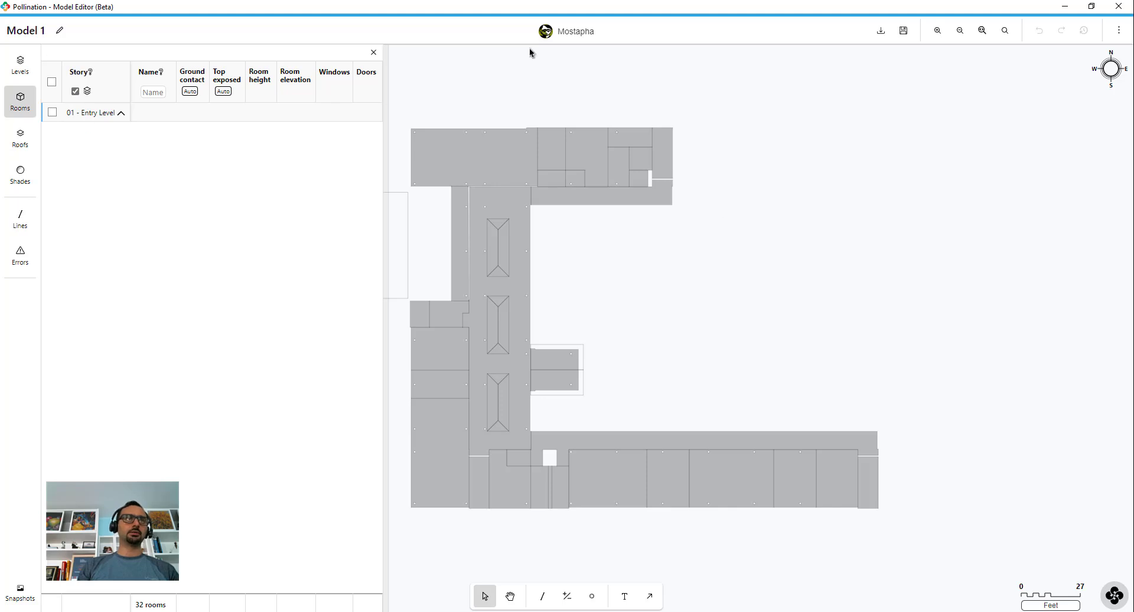
Step: Review the 01 - Entry Level Roof geometry in the roofs list and on the plan
click(20, 143)
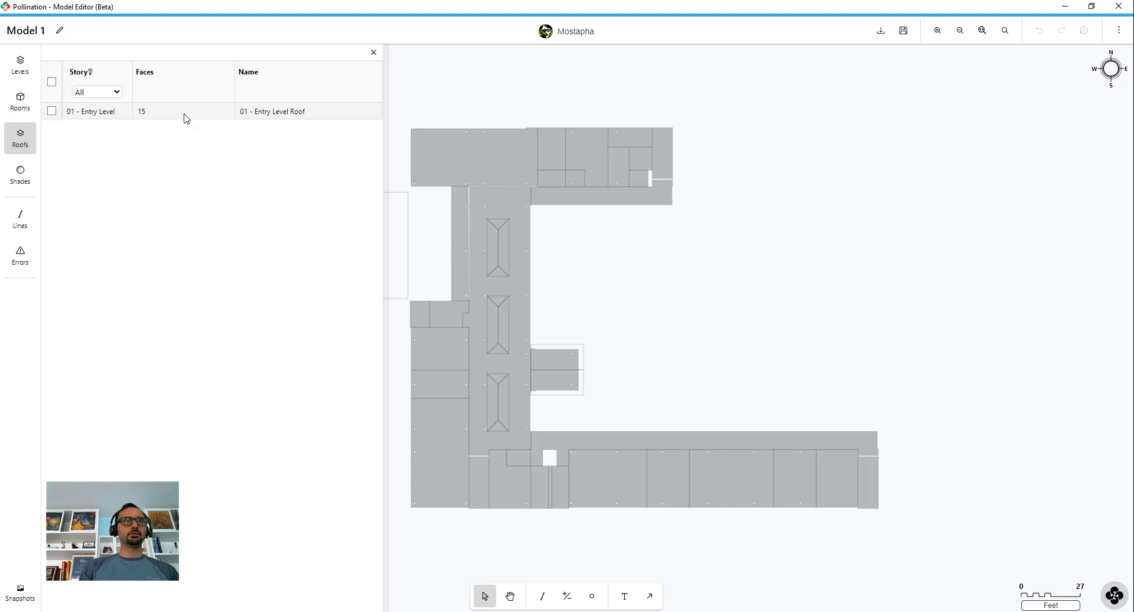
click(51, 112)
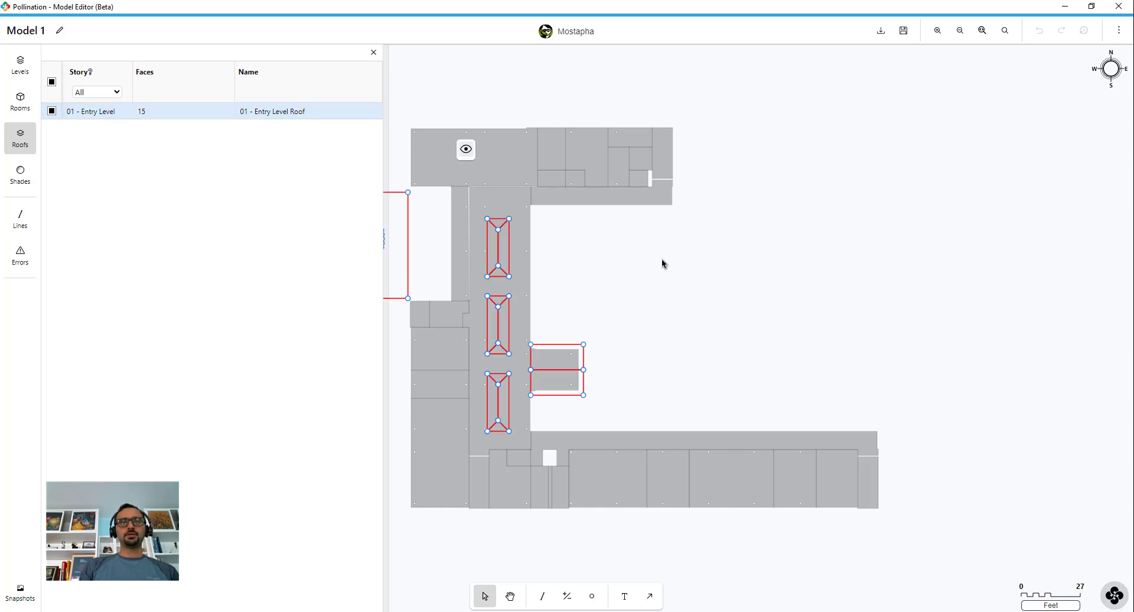
middle_drag(661, 264, 791, 257)
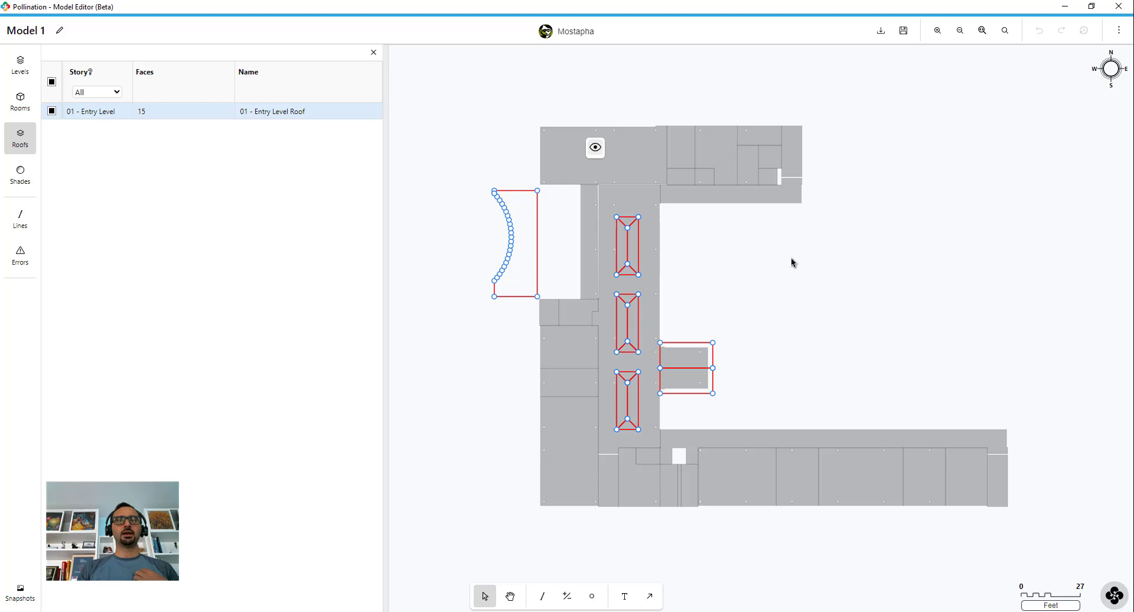
click(792, 258)
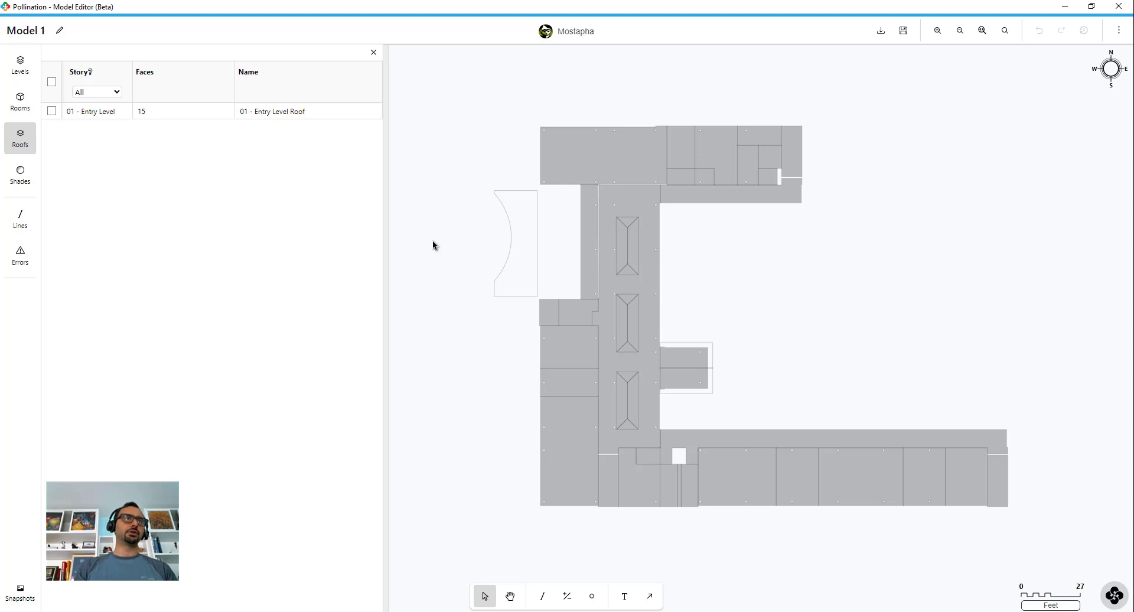
Step: Check the shades, lines and errors lists, confirming the model has no errors
click(26, 182)
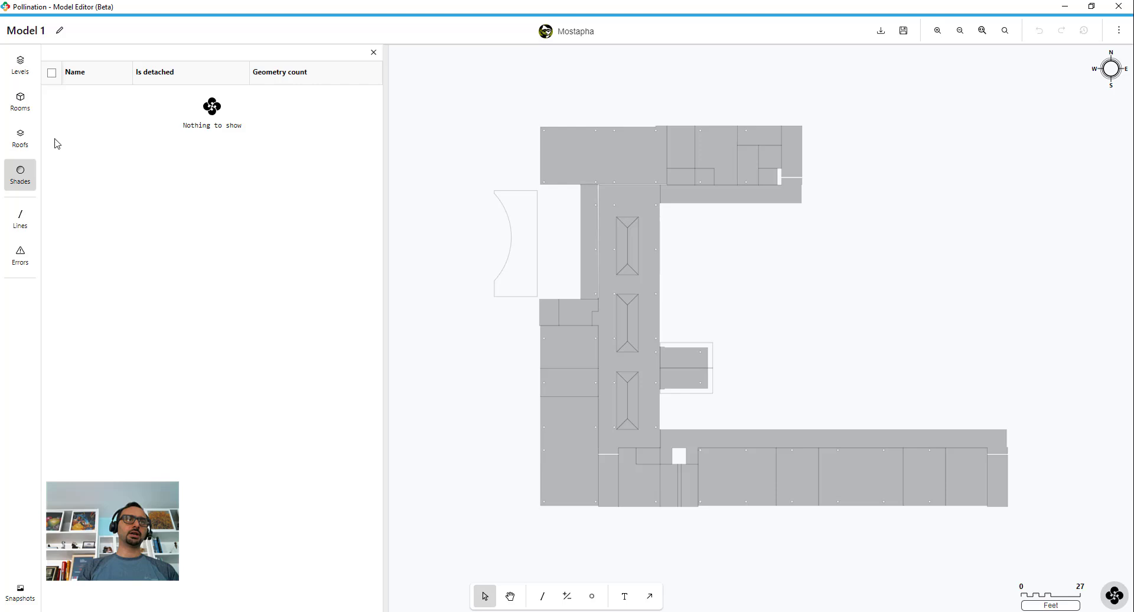
click(27, 224)
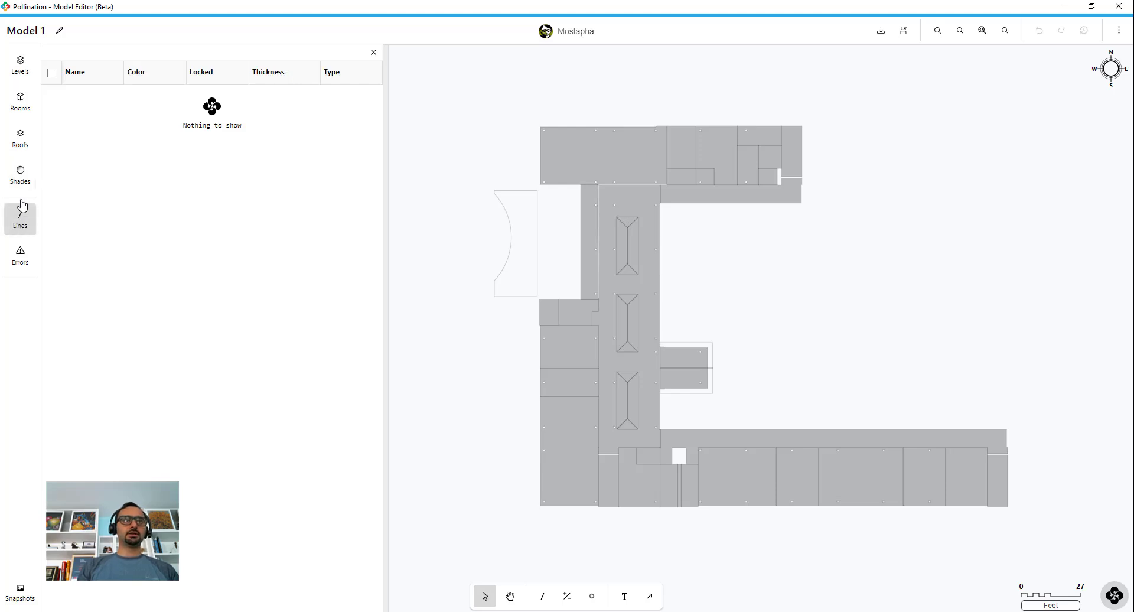
click(13, 256)
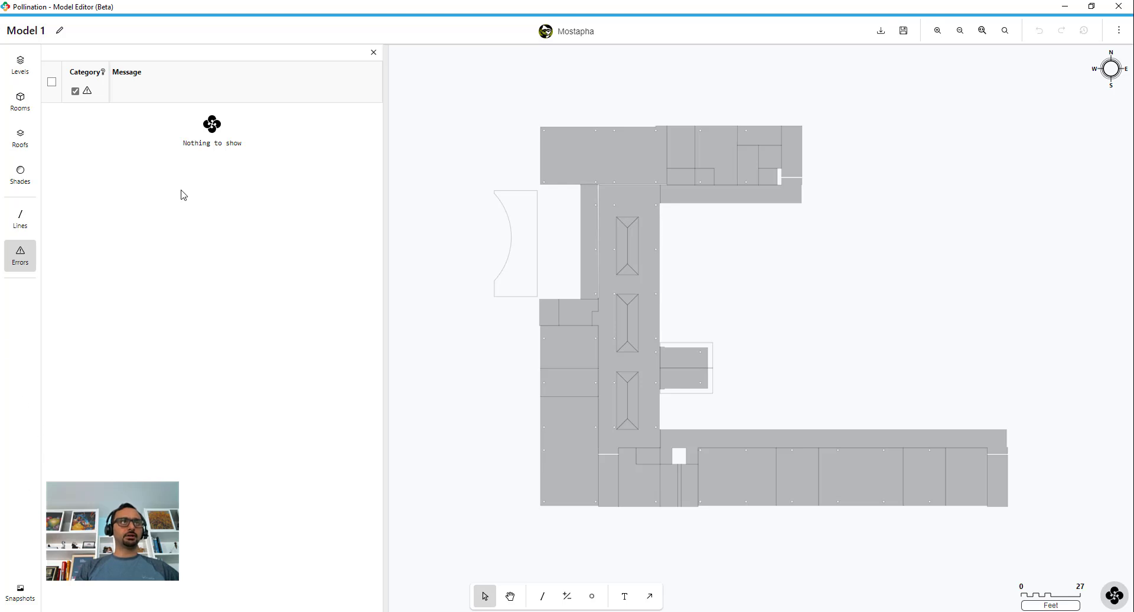
click(59, 30)
drag(3, 31, 46, 32)
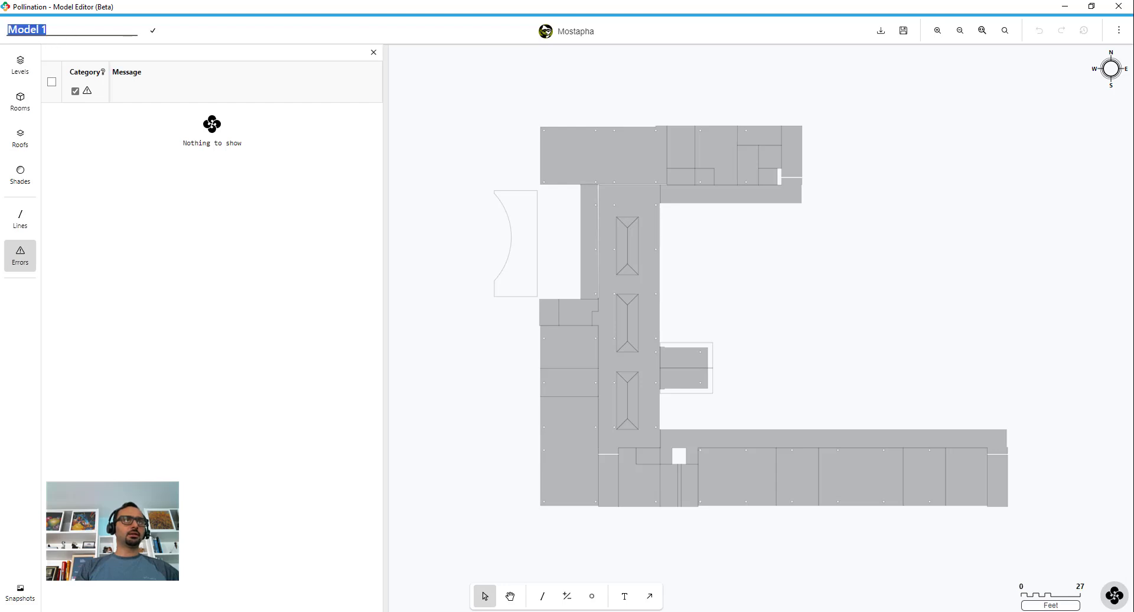
click(153, 30)
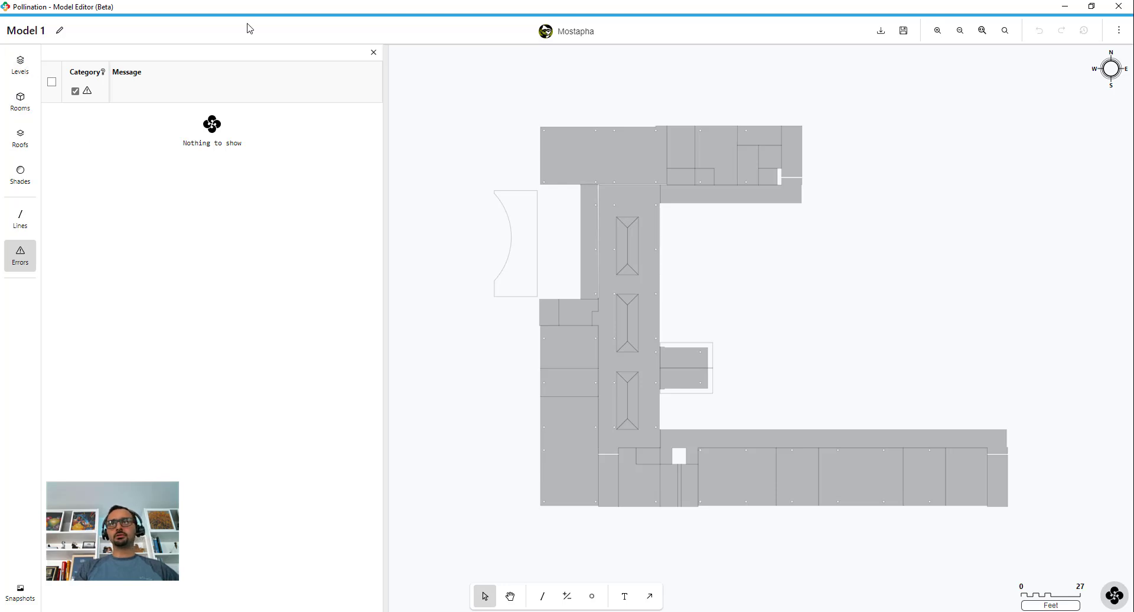
click(876, 34)
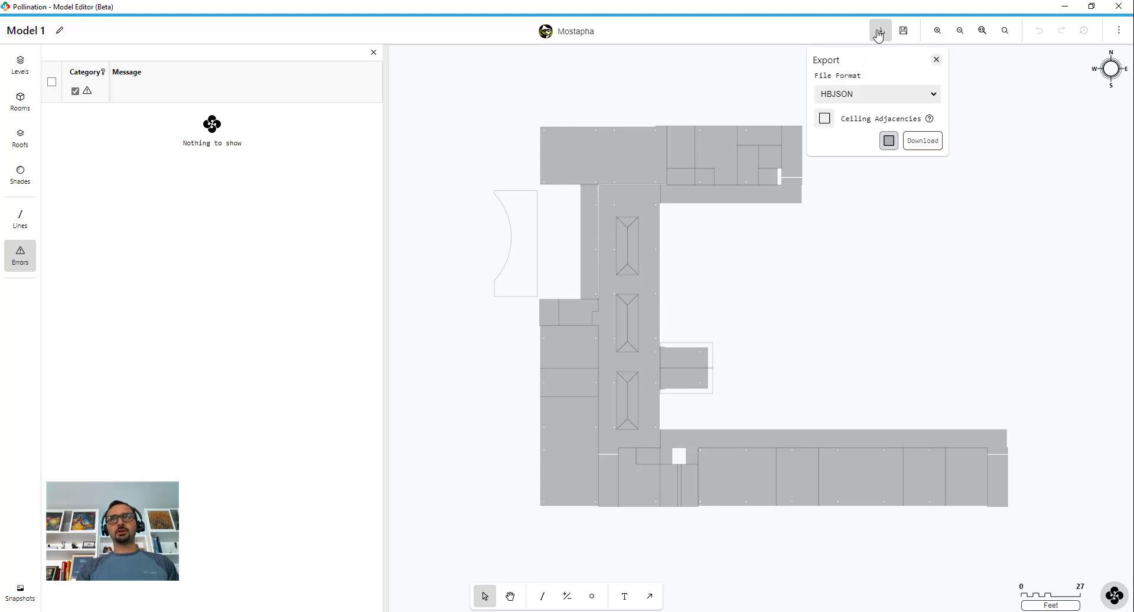
click(882, 98)
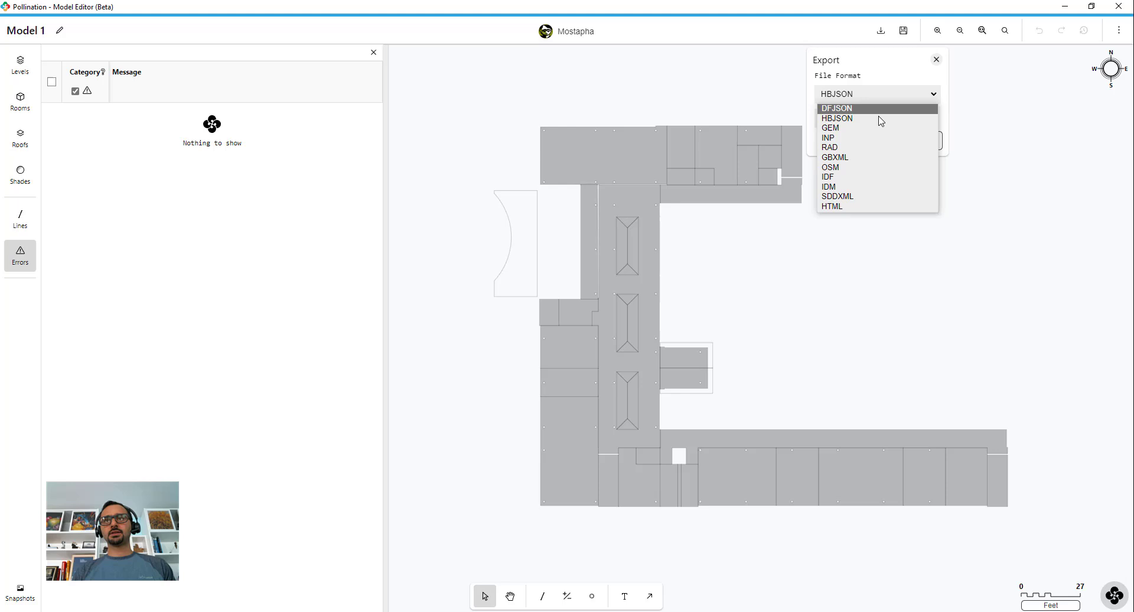
click(866, 157)
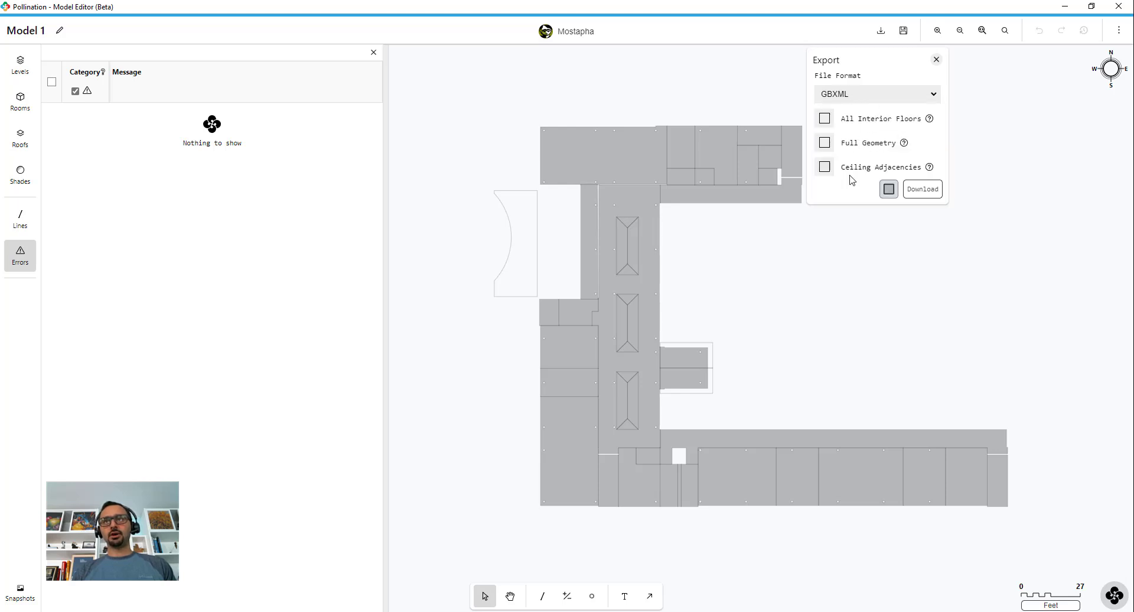
click(935, 62)
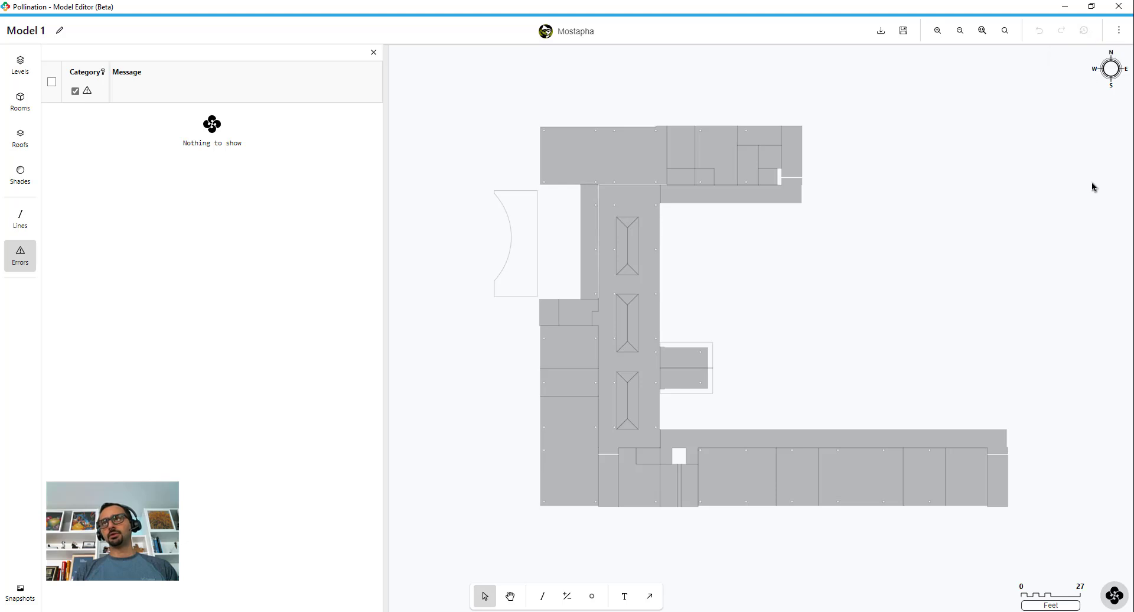
Step: In Default style, make default lines orange and dashed
click(1121, 36)
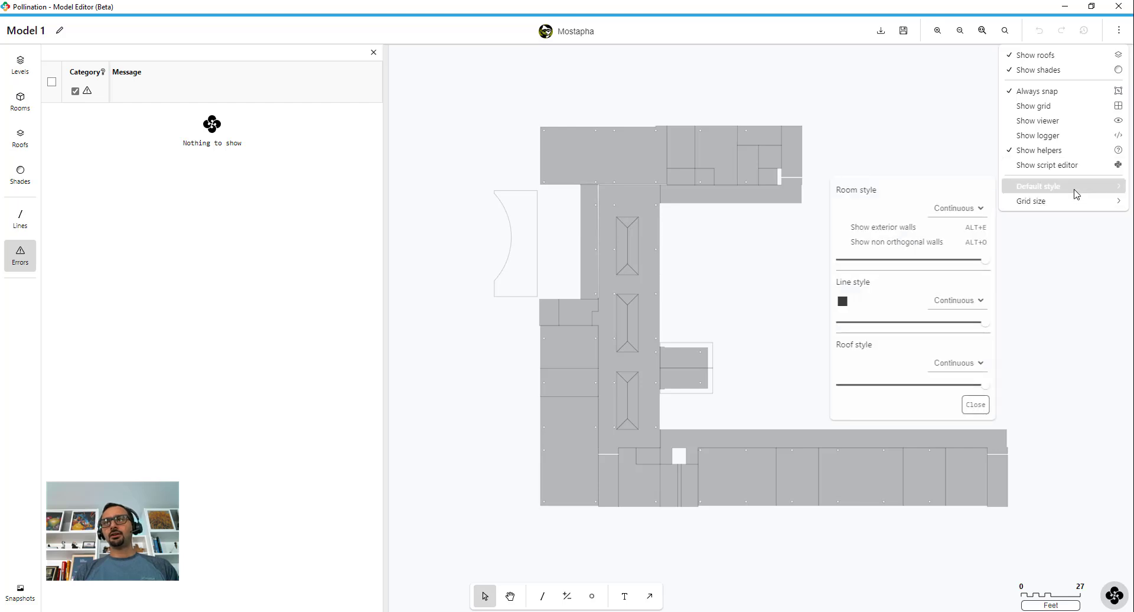
mouse_move(1058, 186)
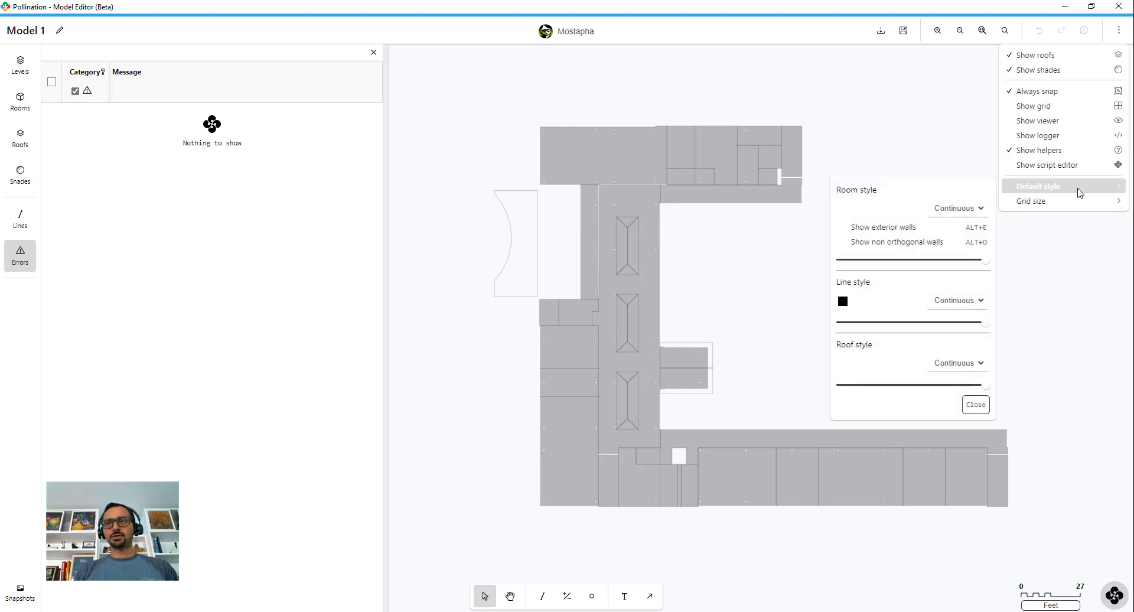
click(843, 303)
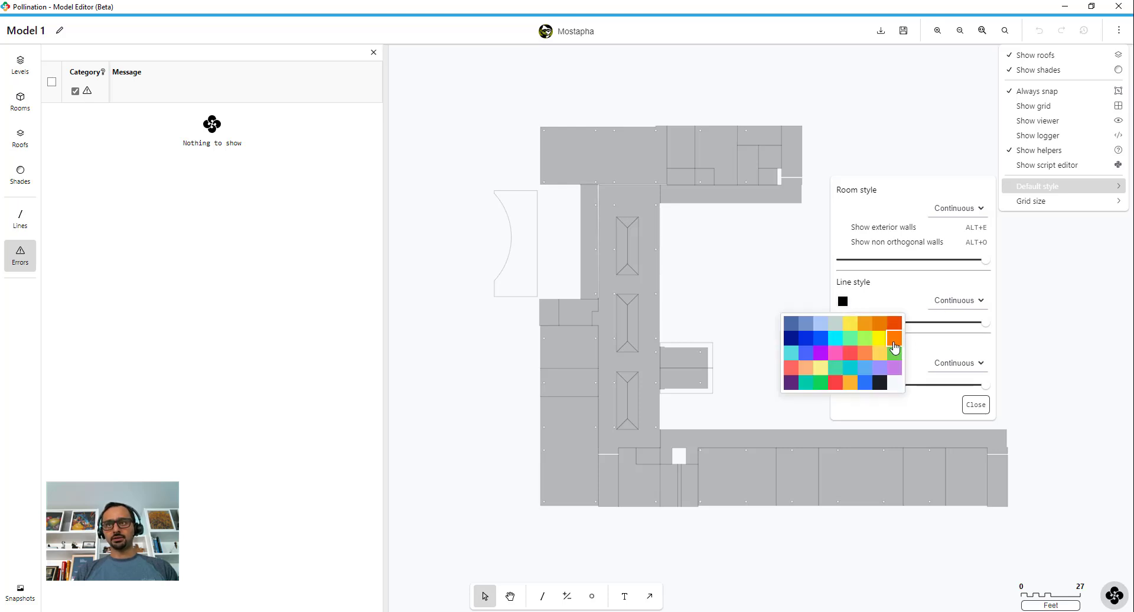
click(895, 345)
click(967, 301)
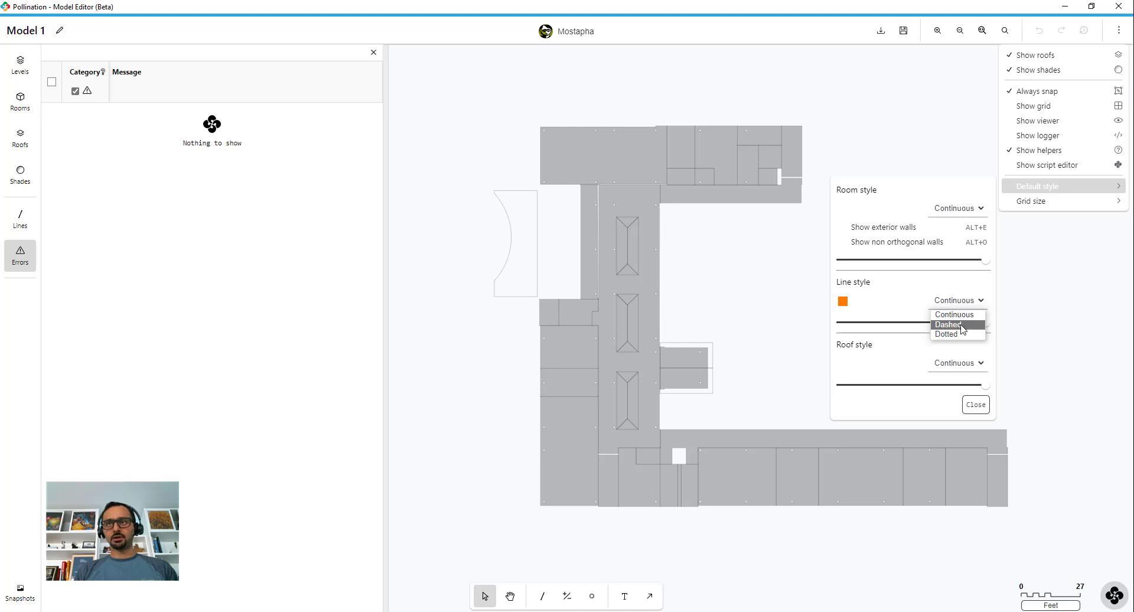
click(959, 326)
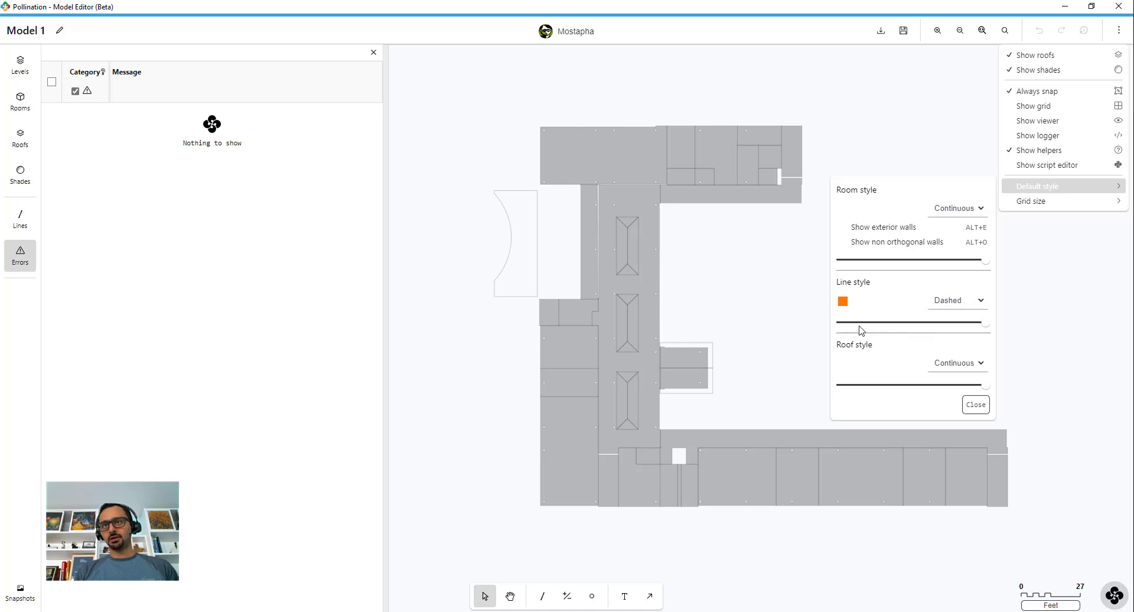
Step: Make roof outlines dashed and thinner, then close the style settings
click(957, 365)
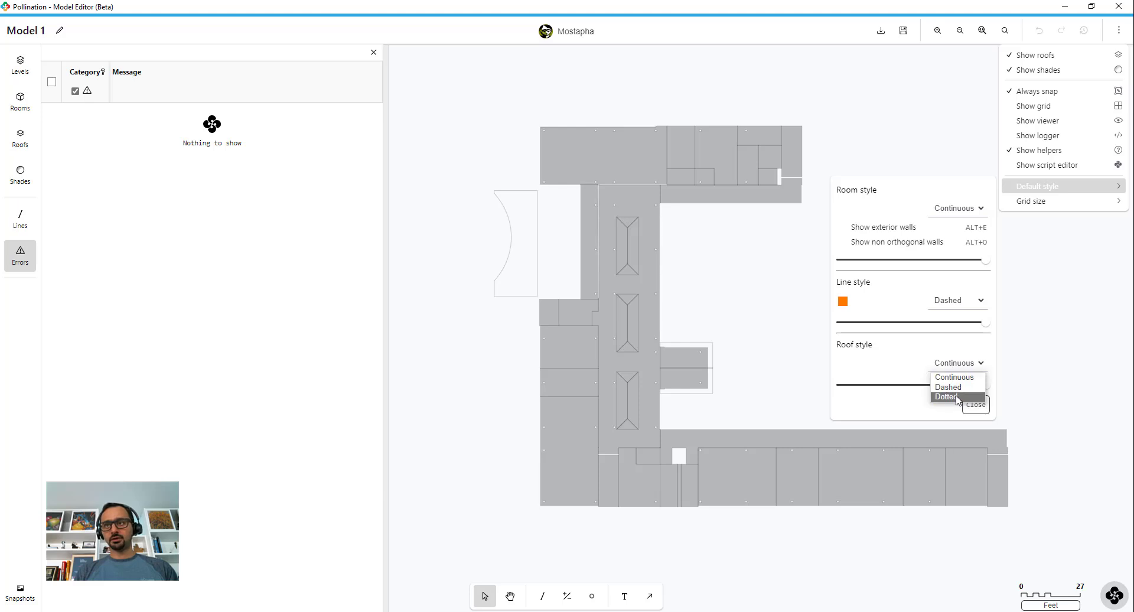
click(956, 387)
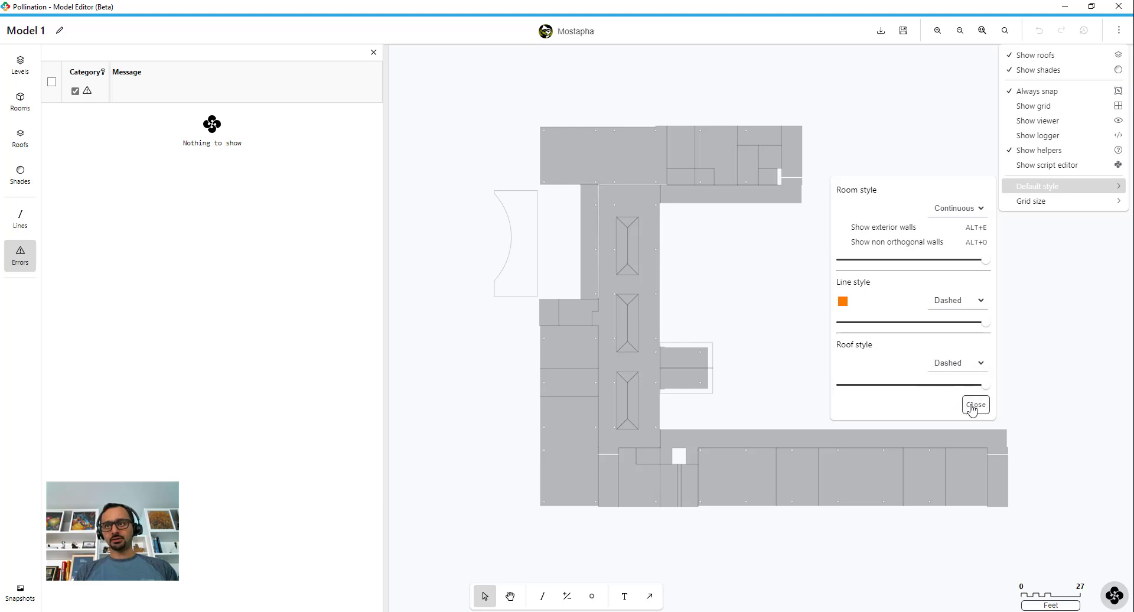
drag(983, 387, 969, 387)
click(975, 405)
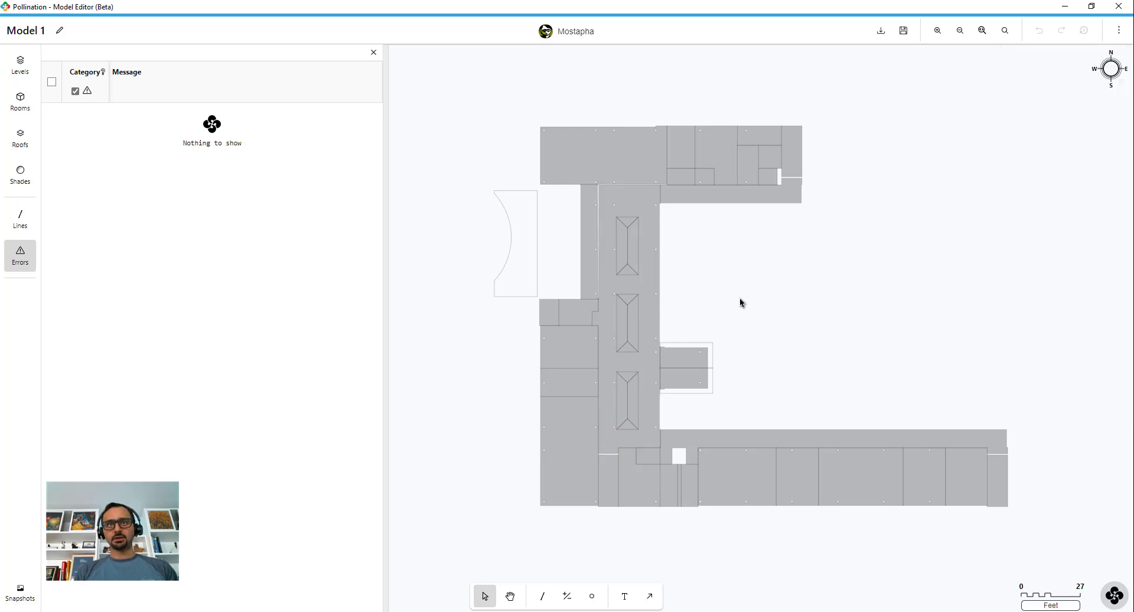
scroll(704, 352, up, 2)
scroll(703, 344, up, 2)
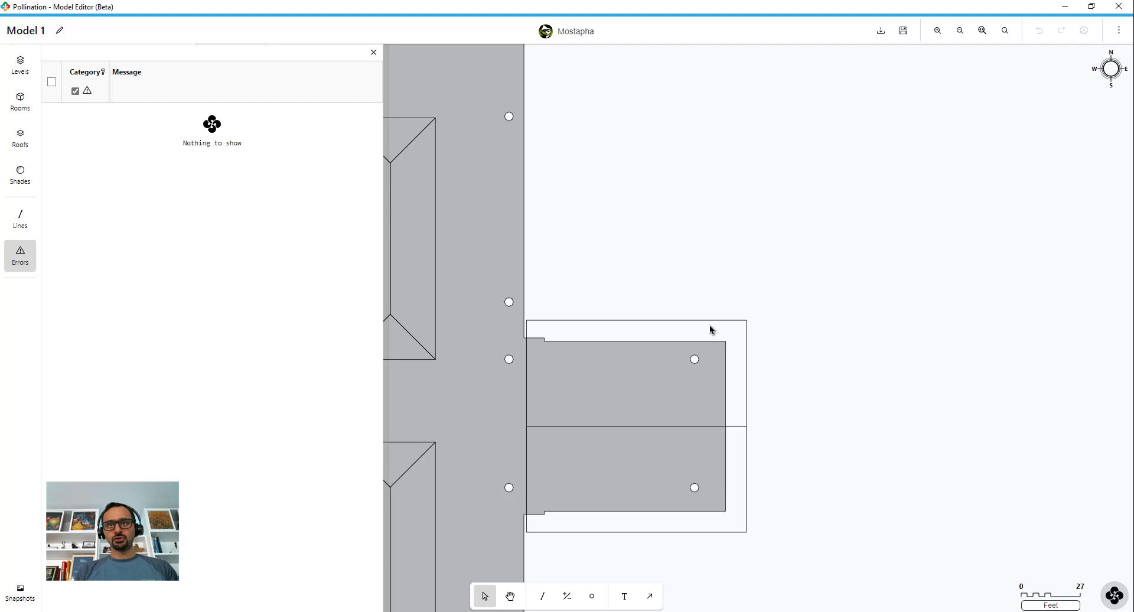
scroll(711, 327, down, 2)
scroll(765, 273, down, 3)
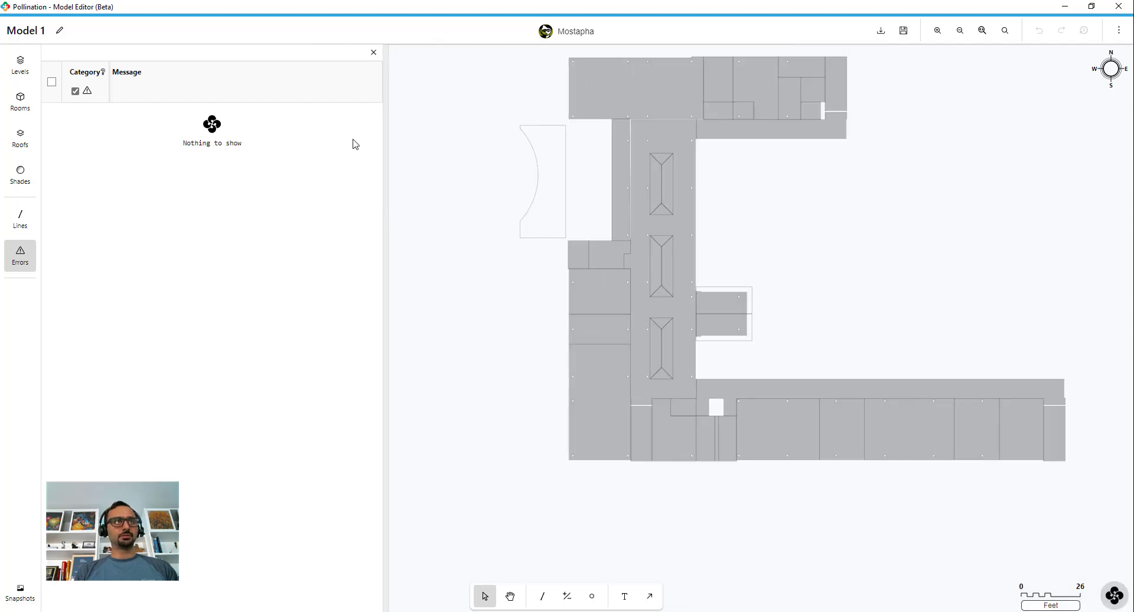
Step: Show the roofs table listing the 15-face Entry Level roof, then the display options
click(20, 138)
click(20, 64)
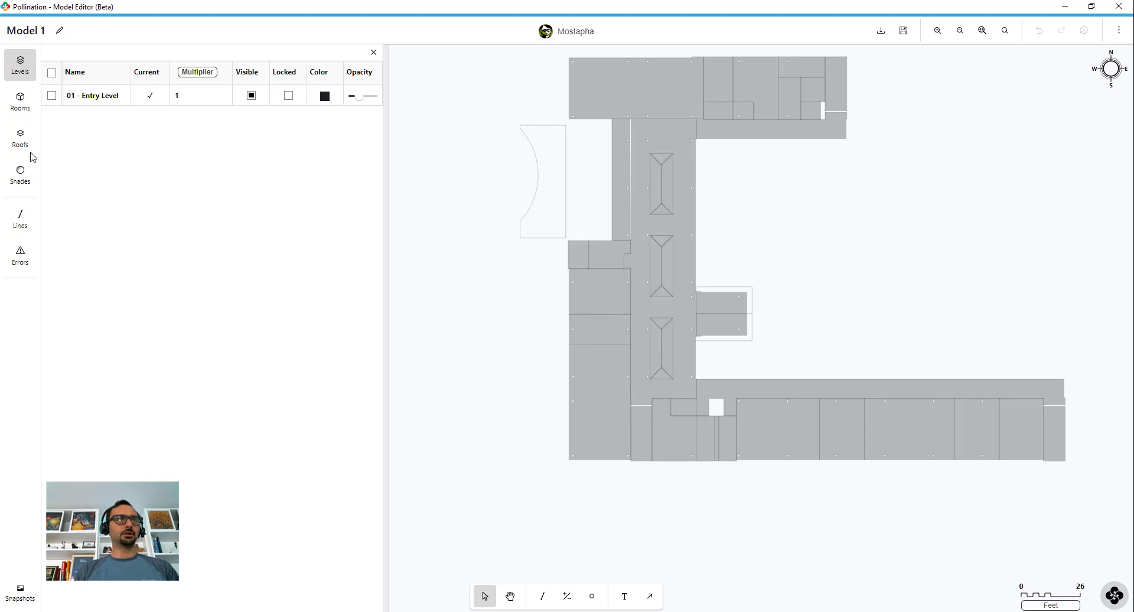
click(24, 142)
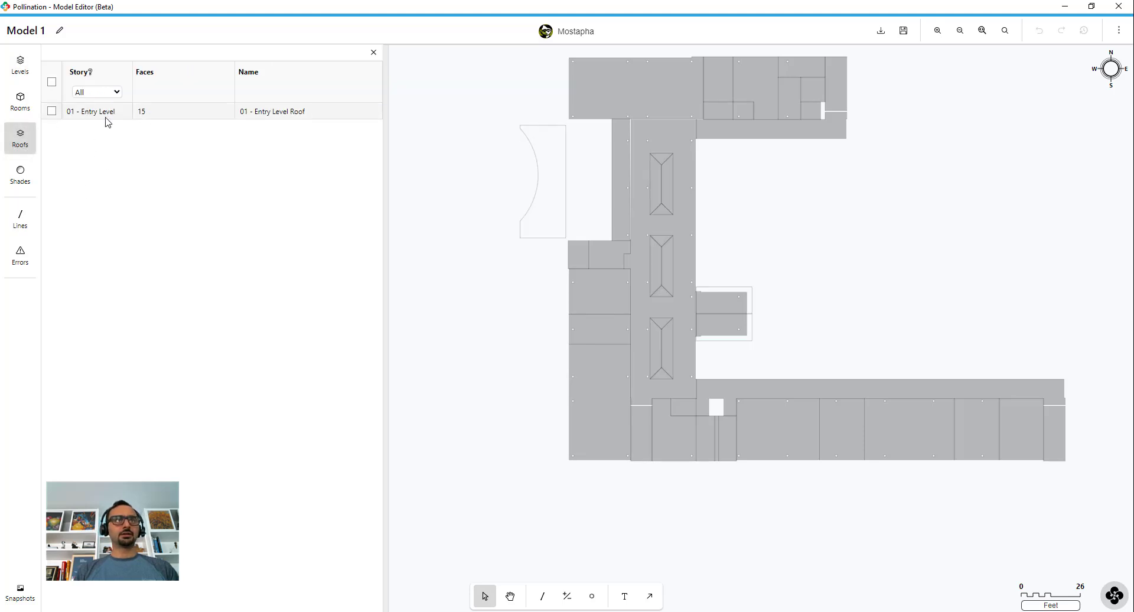
click(1118, 31)
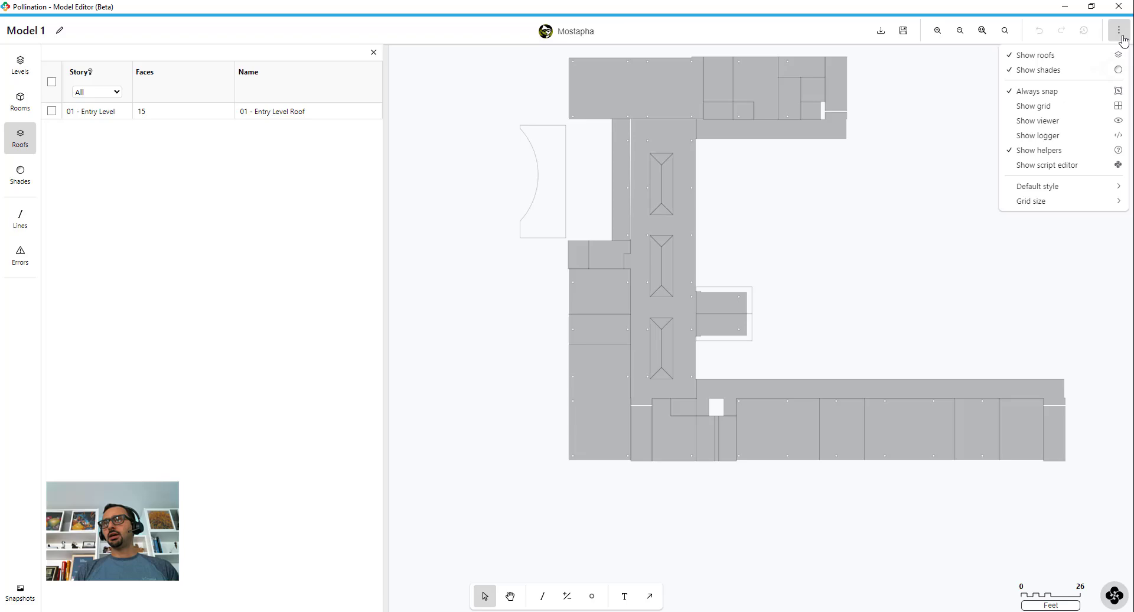
Step: Turn on the background dot grid and bring up the units and grid spacing settings
click(1099, 207)
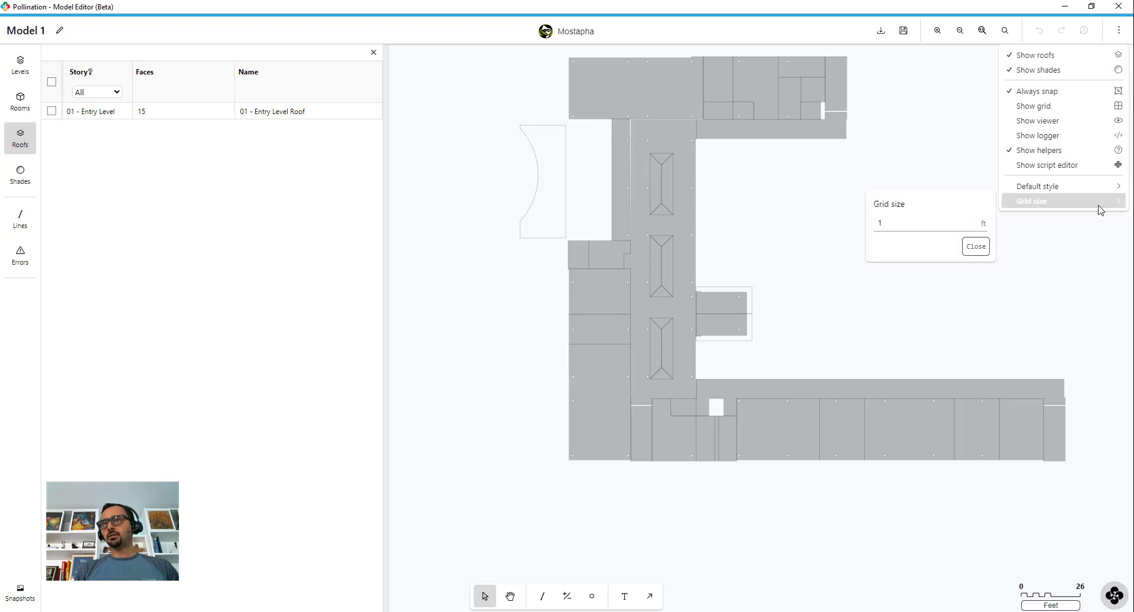
click(1063, 107)
scroll(788, 202, up, 5)
scroll(784, 151, down, 3)
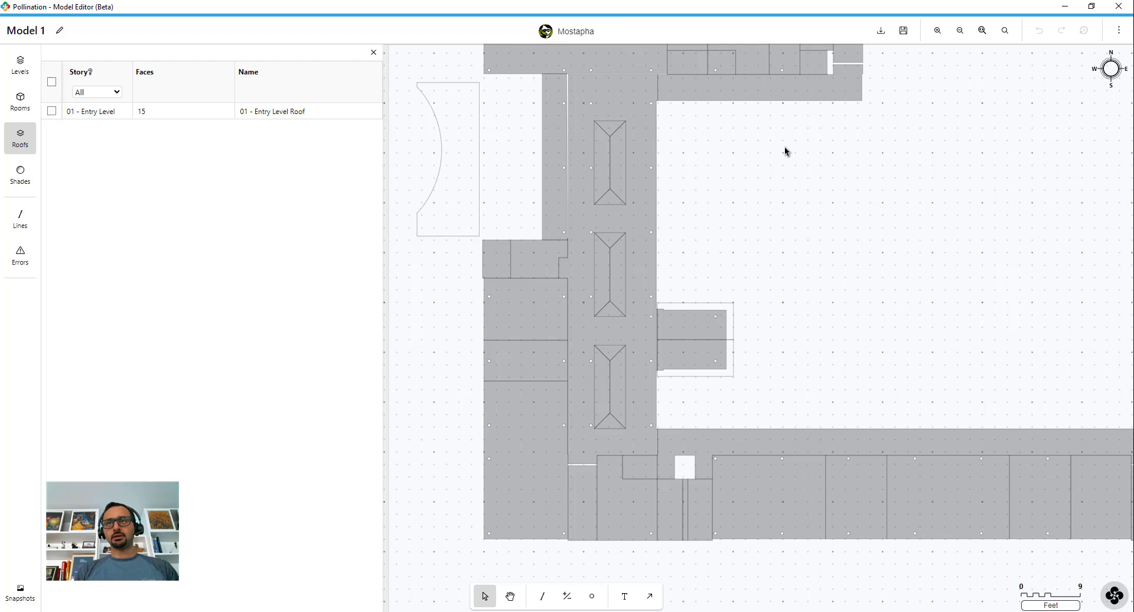
click(1045, 607)
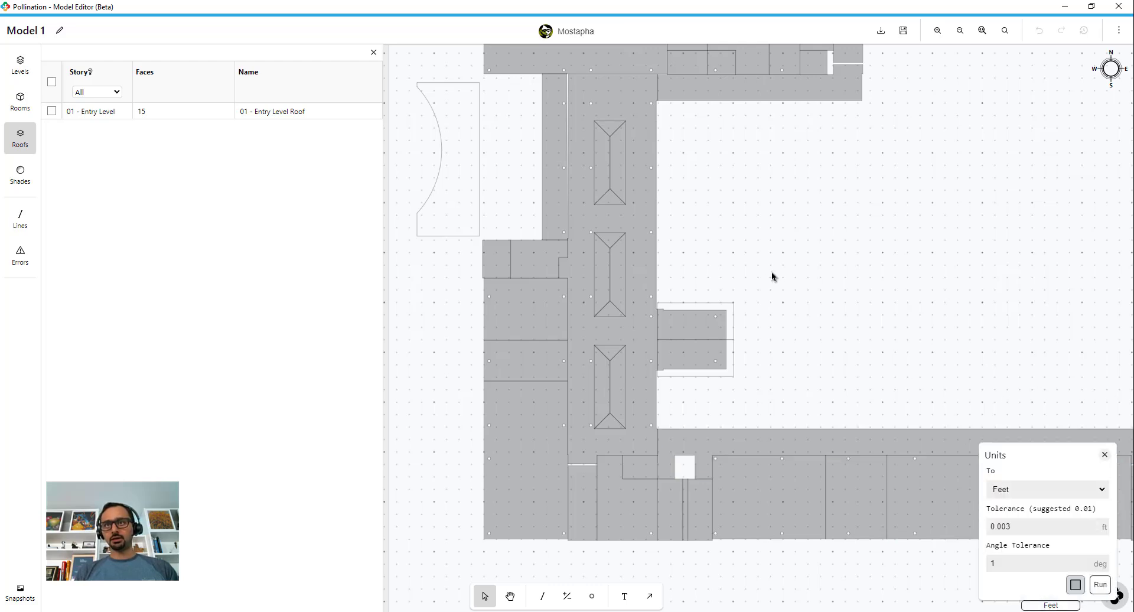
scroll(771, 273, up, 2)
scroll(793, 271, up, 2)
scroll(774, 260, up, 2)
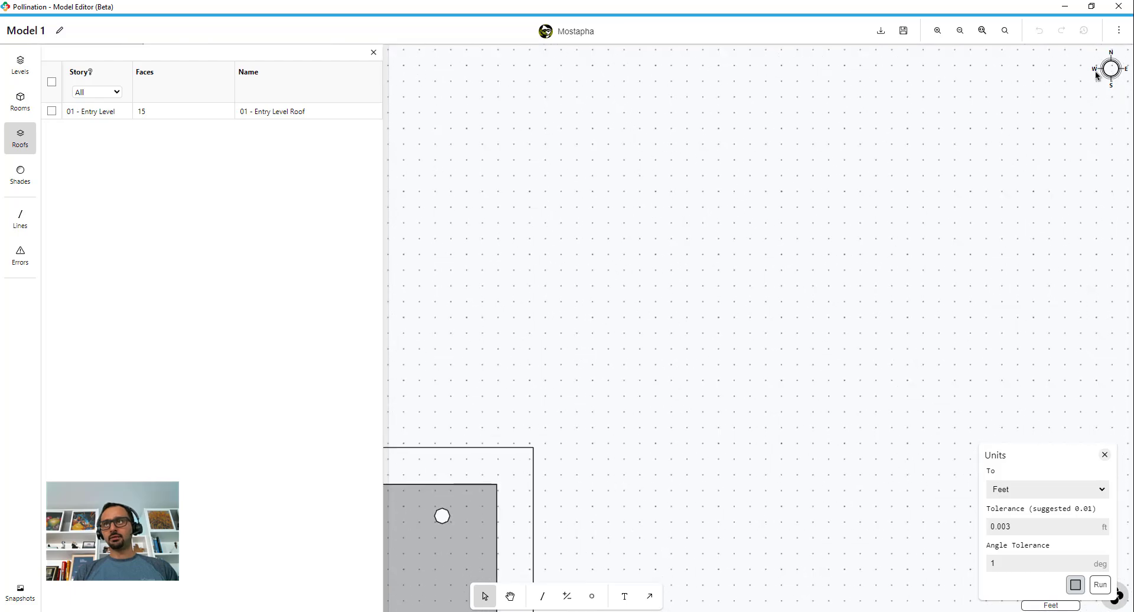
click(1118, 30)
click(1086, 188)
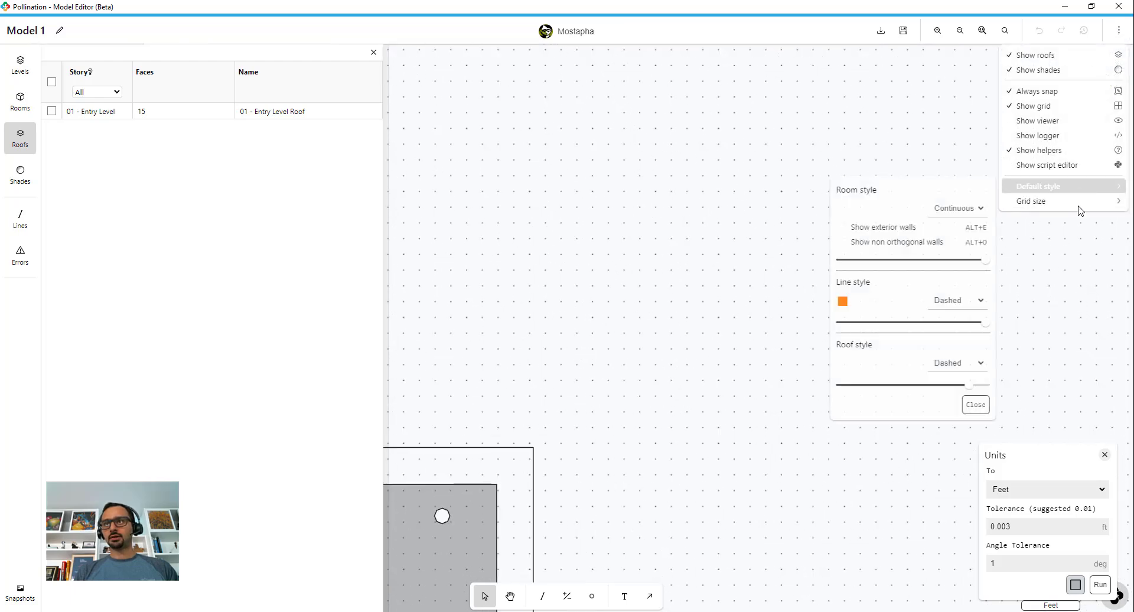
click(1074, 205)
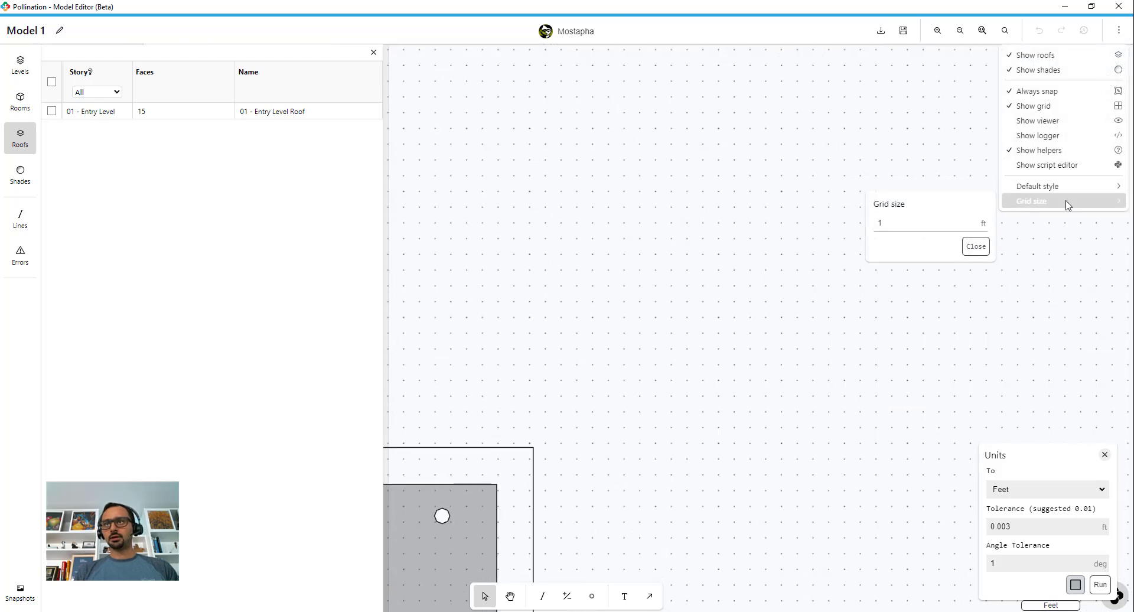
Step: Leave the grid spacing and units settings unchanged and recentre the building
click(890, 222)
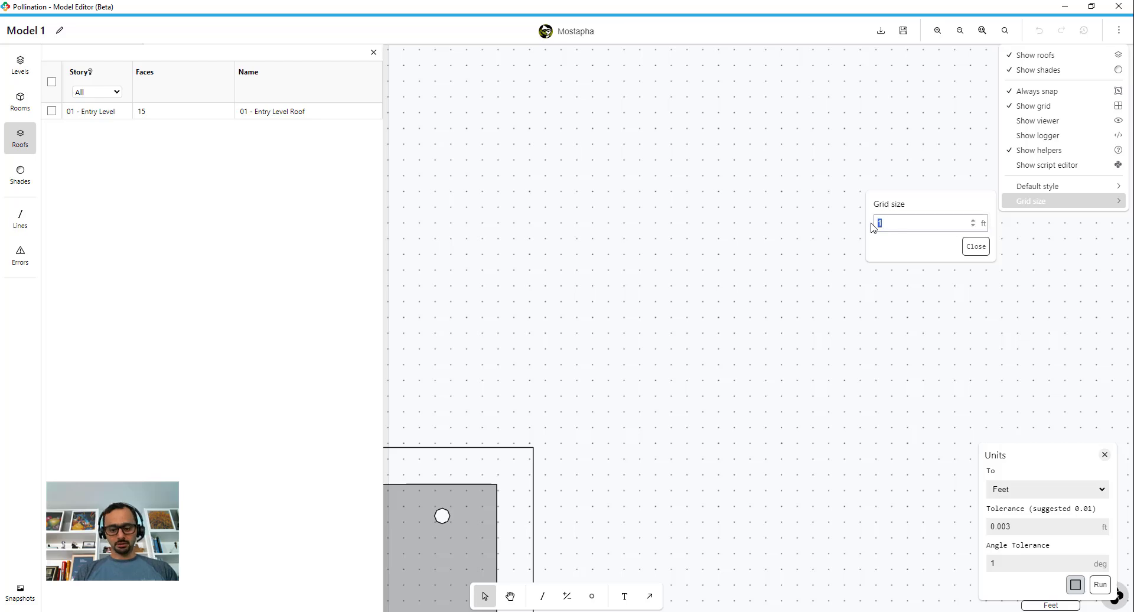
text(0.5)
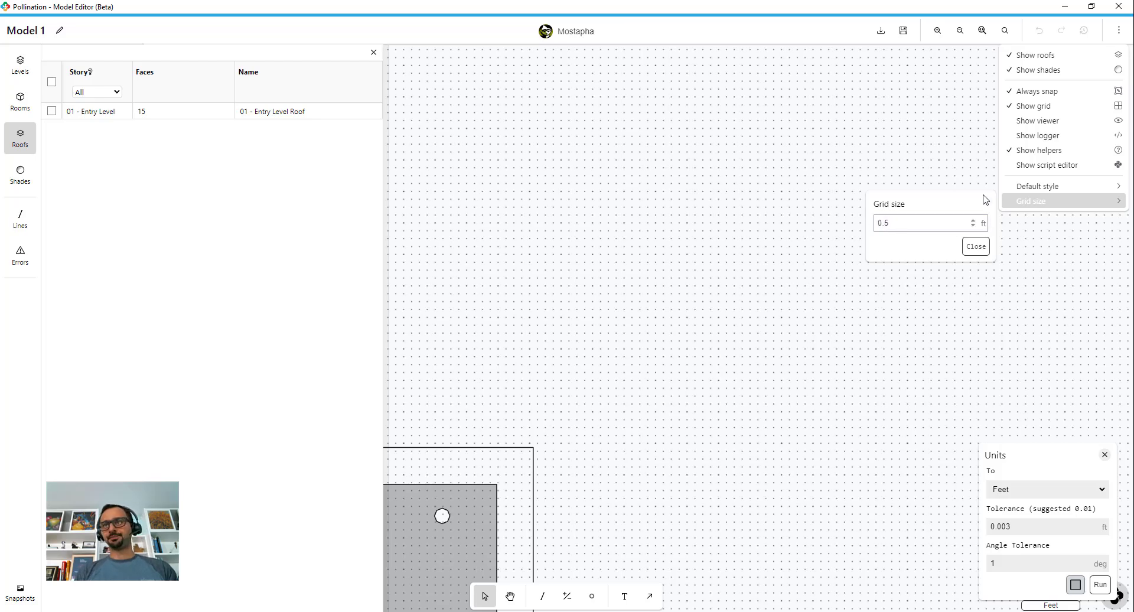
click(975, 246)
scroll(833, 239, down, 3)
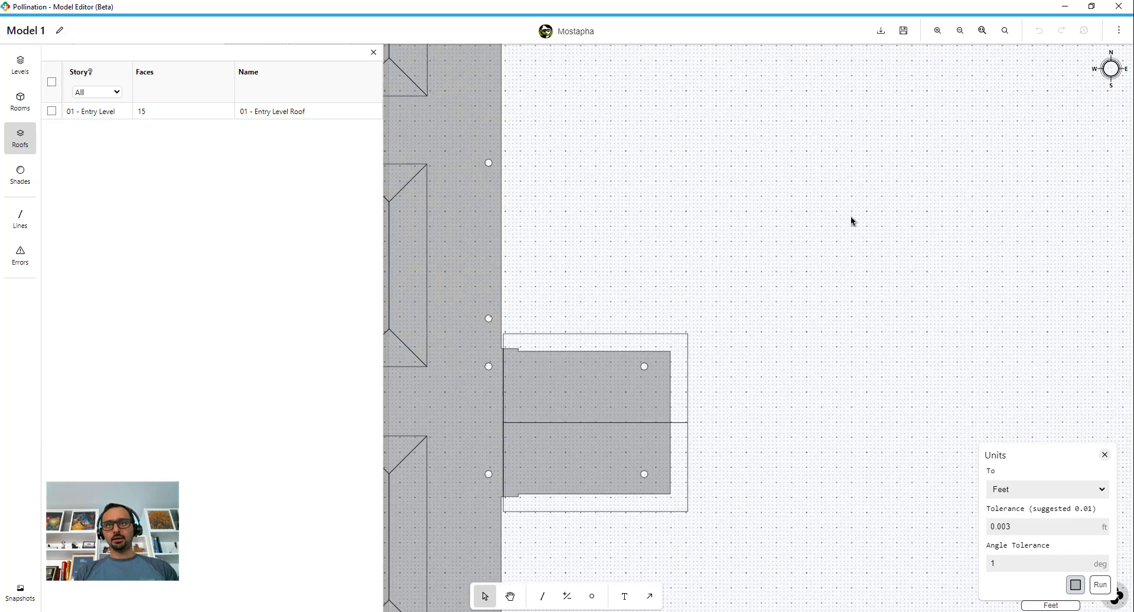
scroll(854, 217, down, 2)
scroll(853, 216, down, 2)
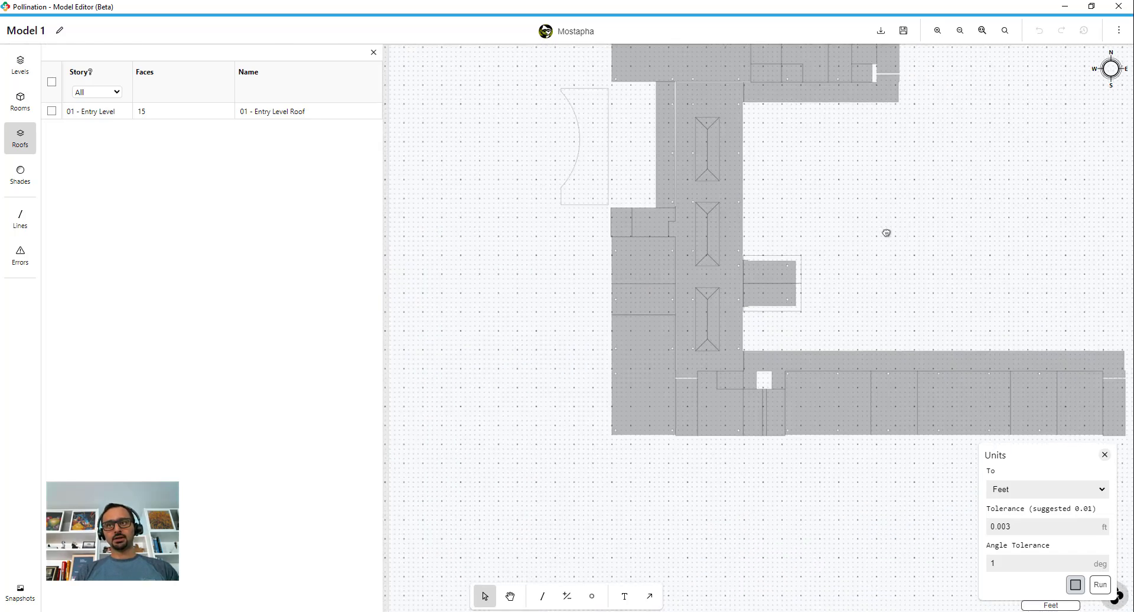
middle_drag(885, 231, 819, 283)
click(1104, 454)
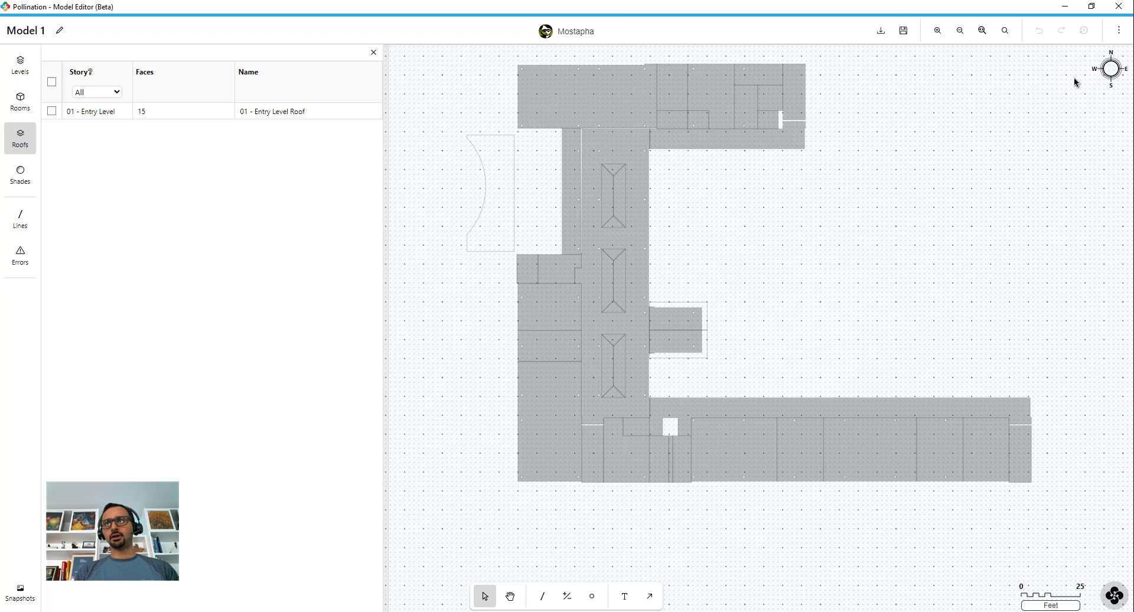
click(1117, 30)
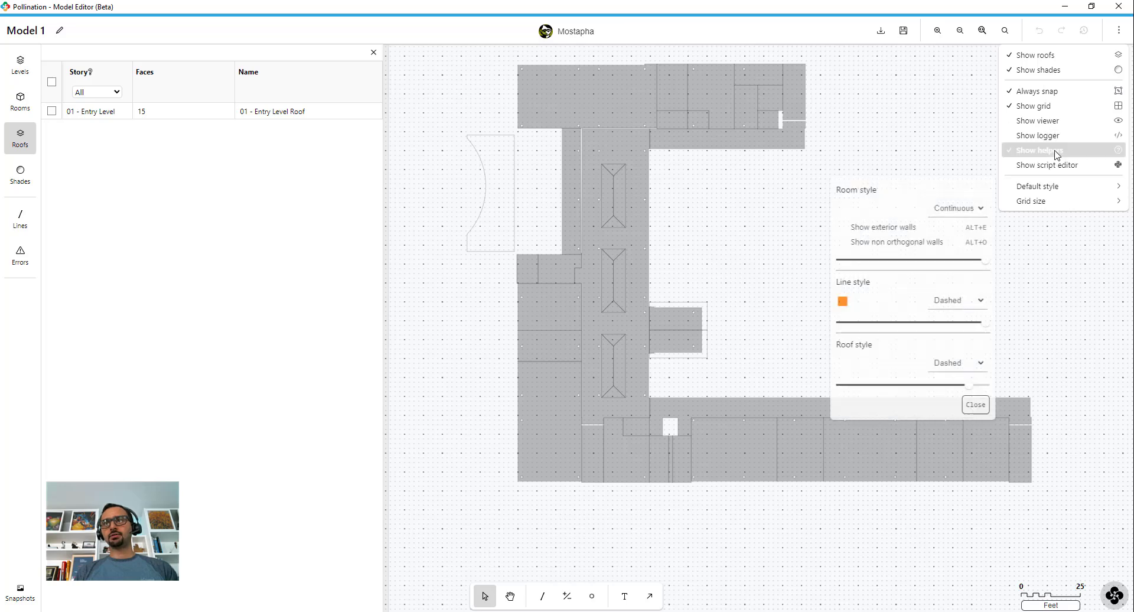
Step: Hide the plan grid and return to the snapshots list
click(1045, 106)
mouse_move(879, 193)
middle_down()
mouse_move(853, 236)
mouse_move(822, 252)
middle_up()
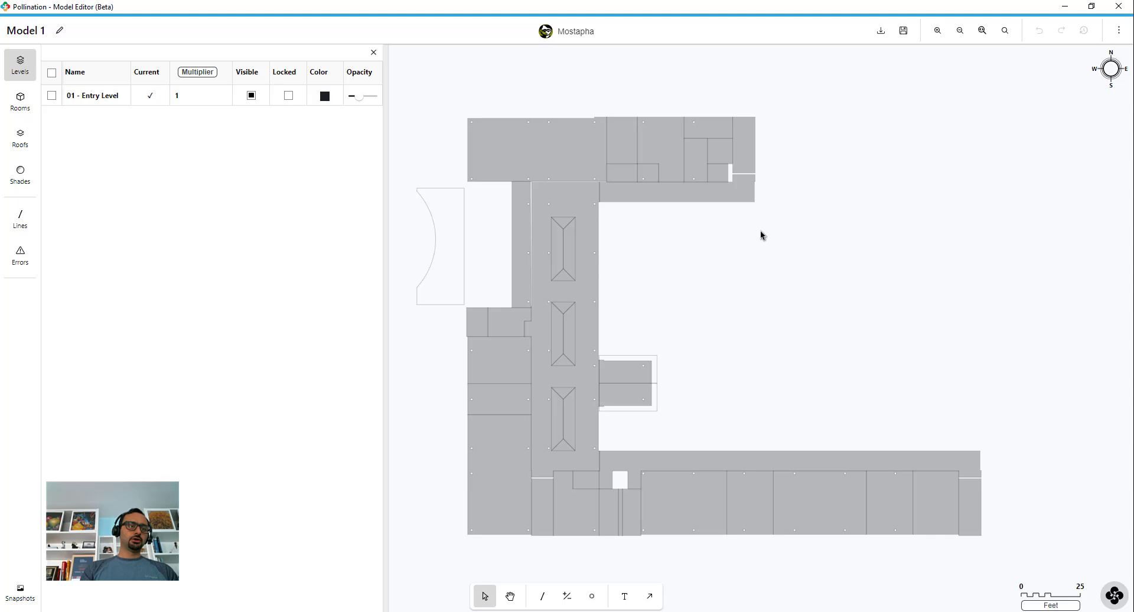
click(20, 591)
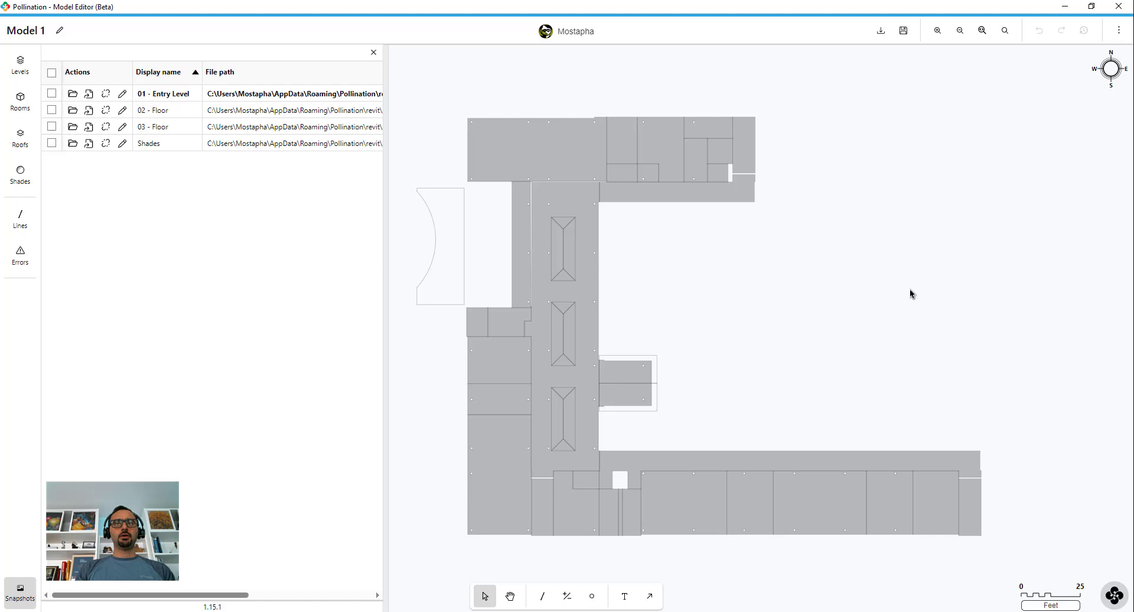
Step: Duplicate the 01 - Entry Level snapshot
middle_drag(886, 305, 880, 261)
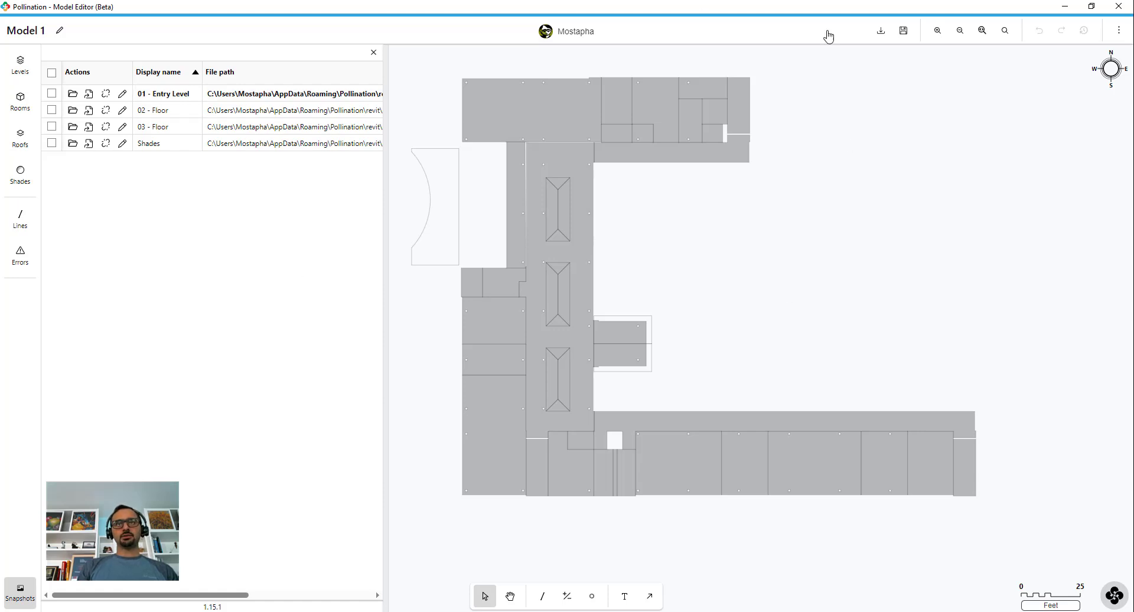
right_click(170, 96)
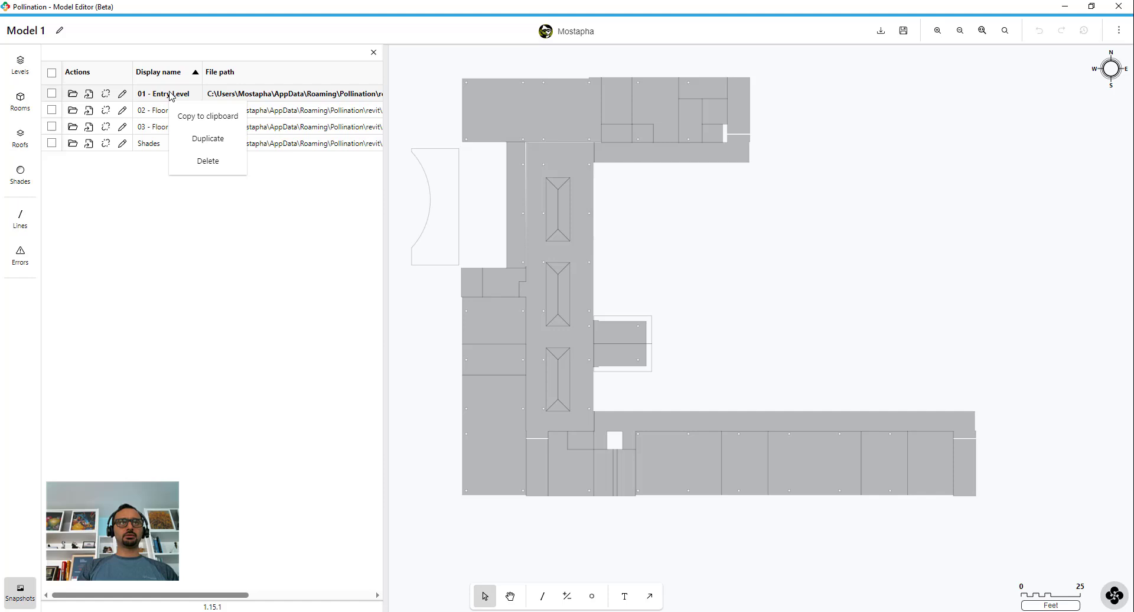
click(212, 141)
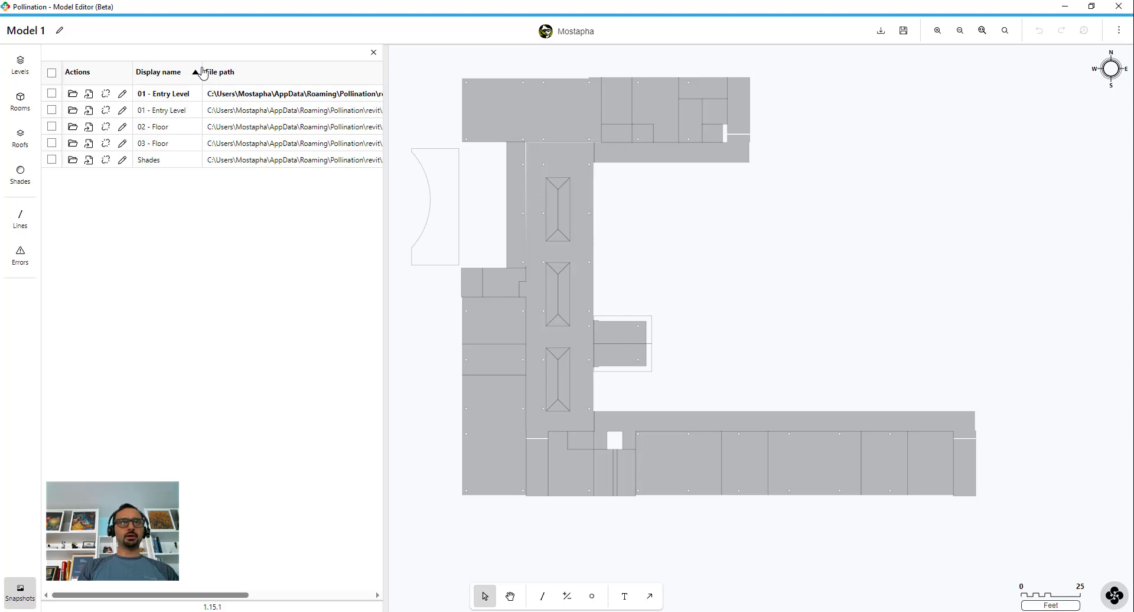
mouse_move(203, 72)
mouse_down()
mouse_move(243, 72)
mouse_move(219, 72)
mouse_up()
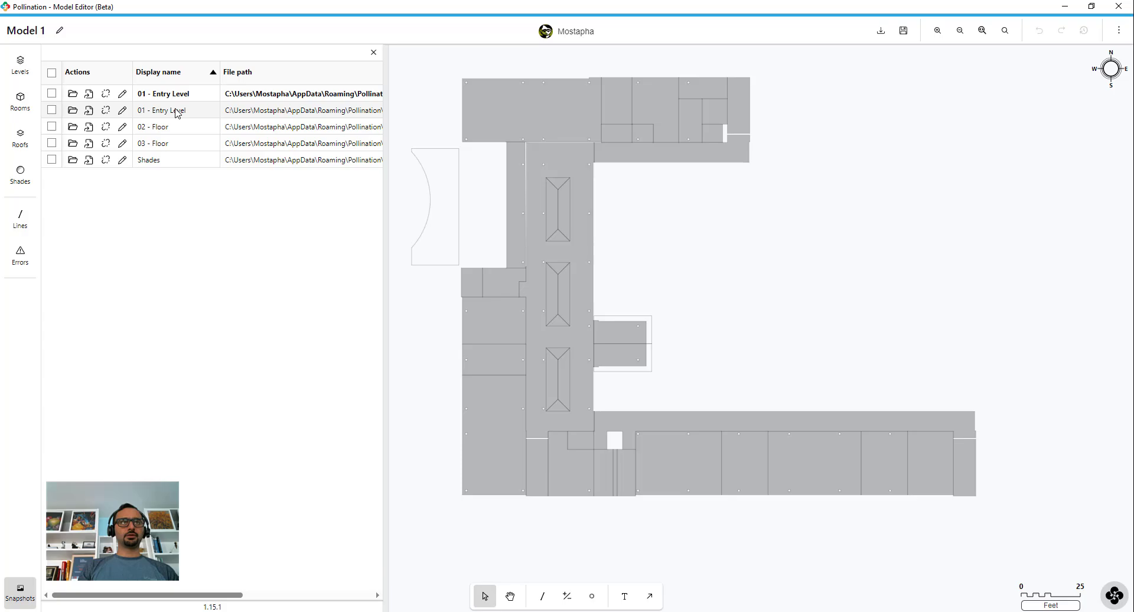
Step: Rename the duplicated snapshot to 'Full Model' and save it
click(122, 110)
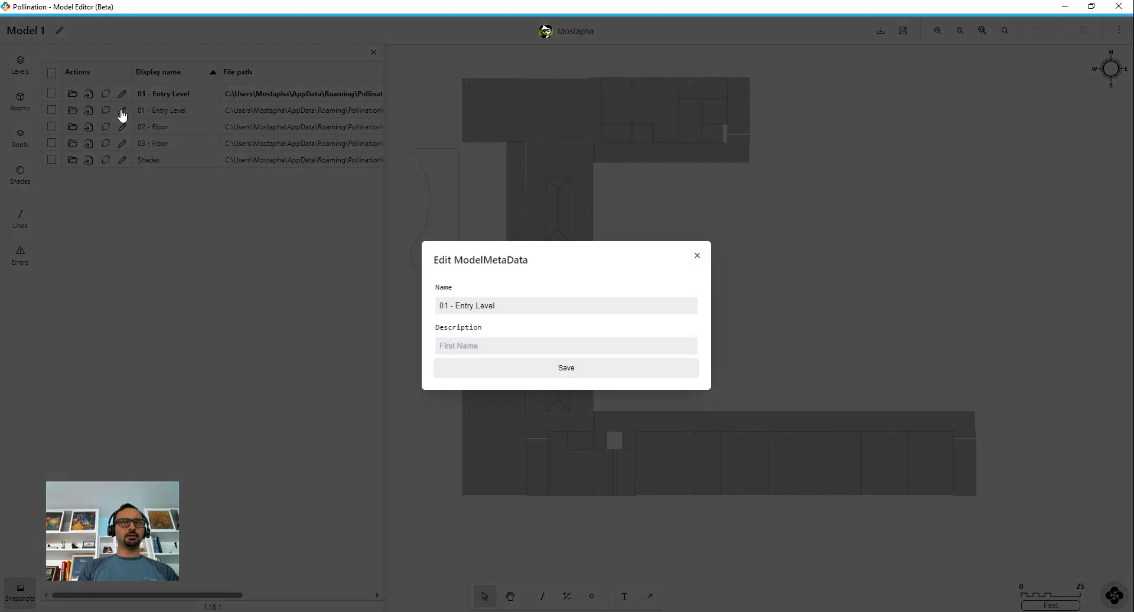
click(519, 304)
key(ctrl+a)
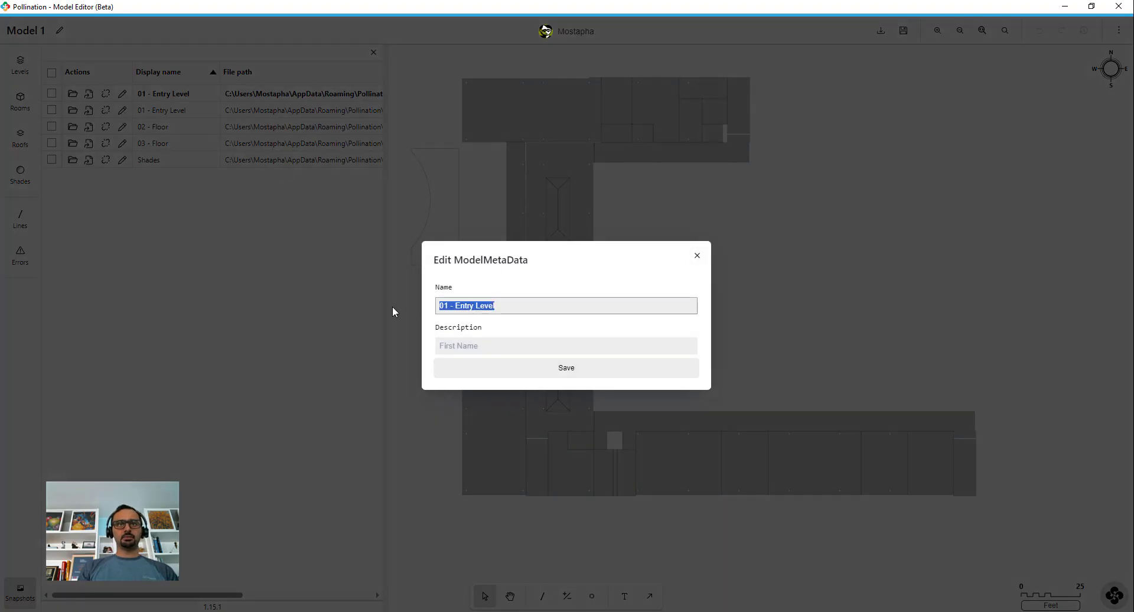
text(Full Model)
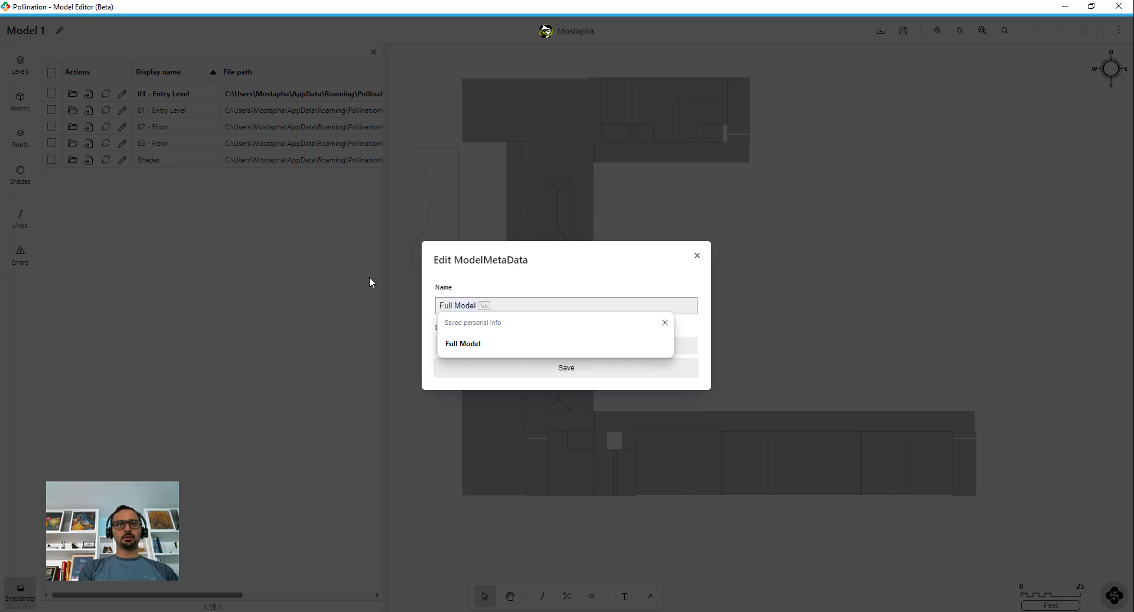
key(Tab)
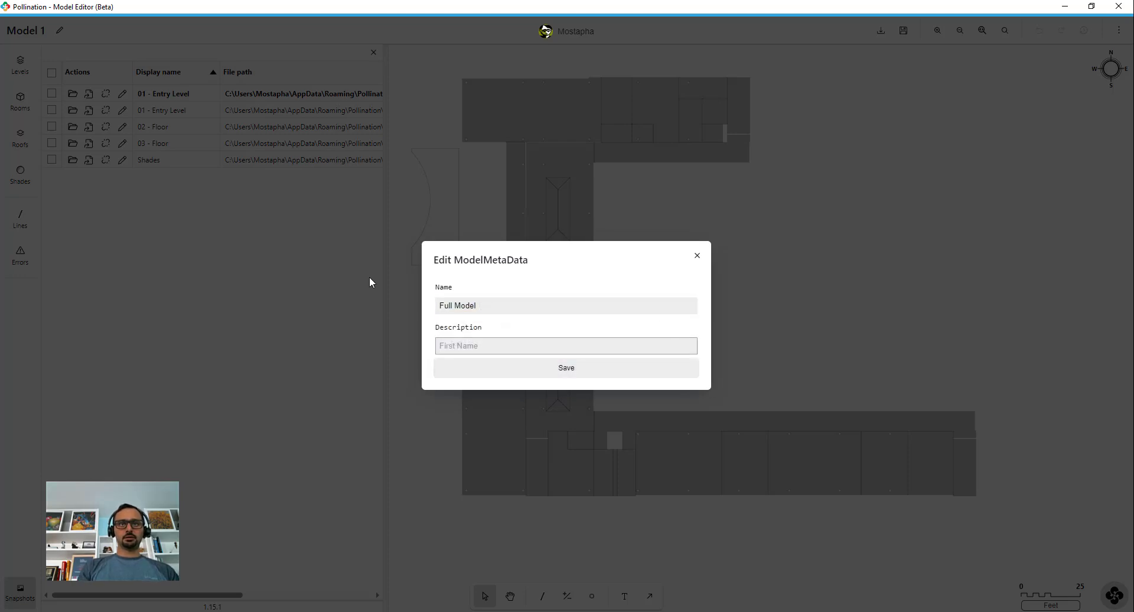
click(565, 369)
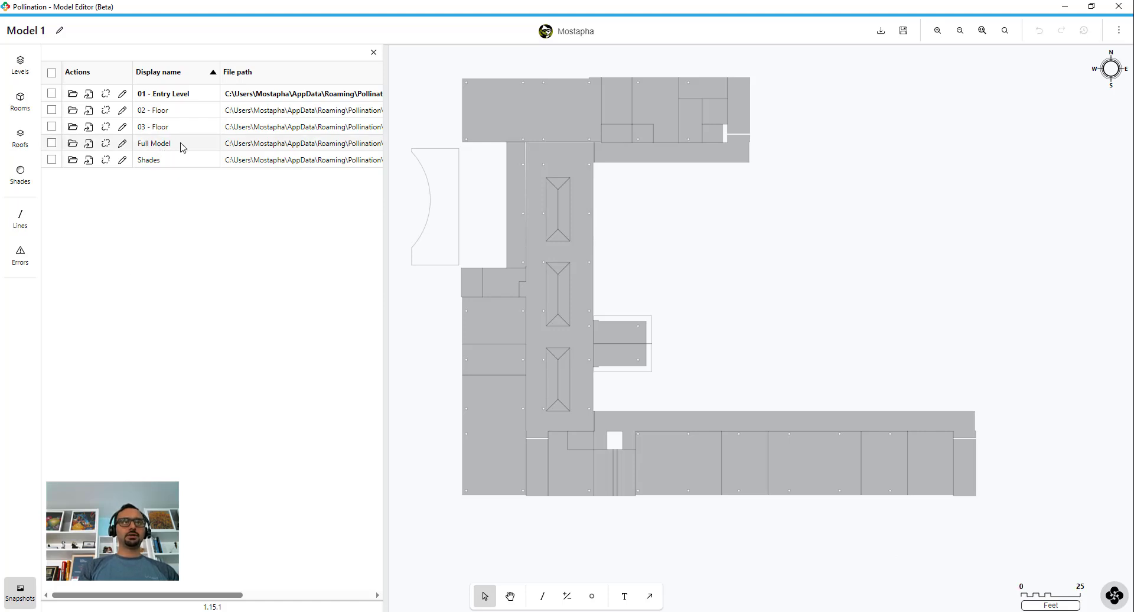
Step: Load the 'Full Model' snapshot, confirming the prompt, and centre its floor plan in view
click(70, 147)
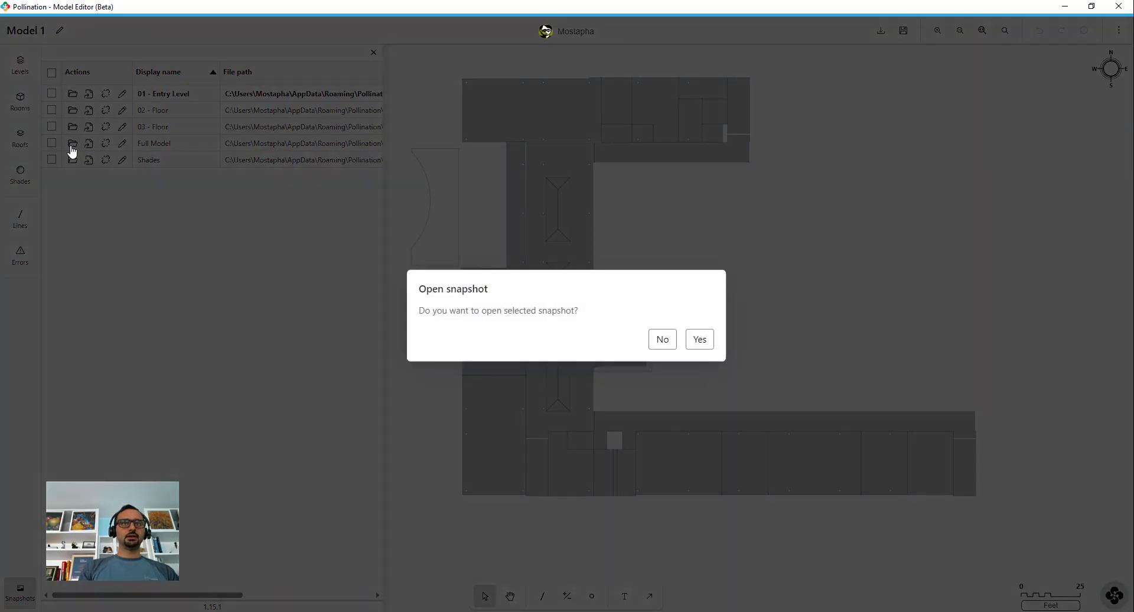
click(698, 340)
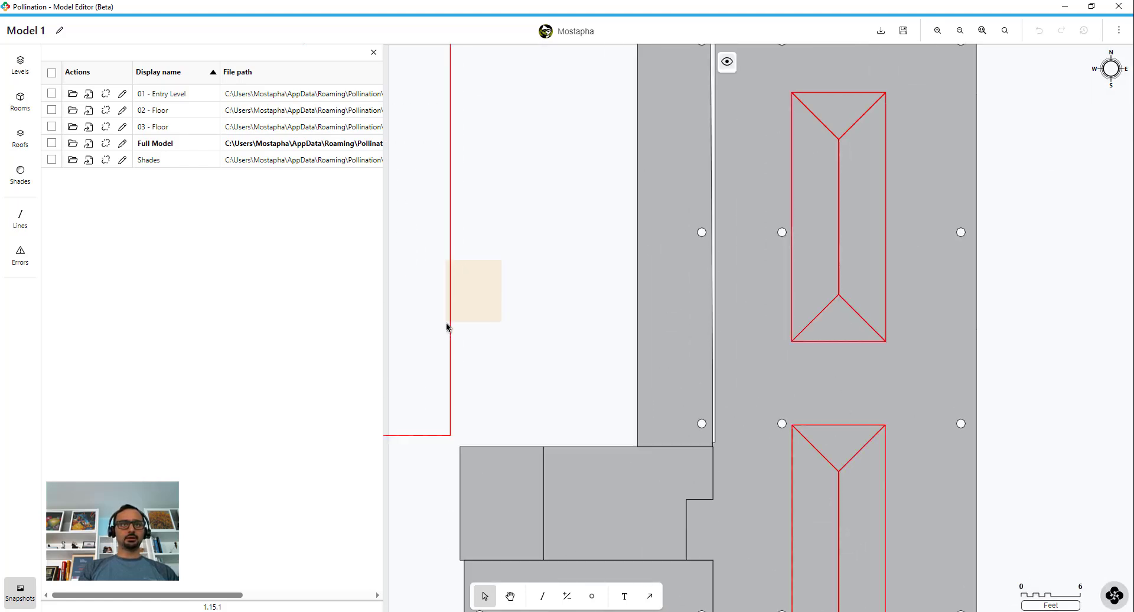
scroll(803, 238, down, 3)
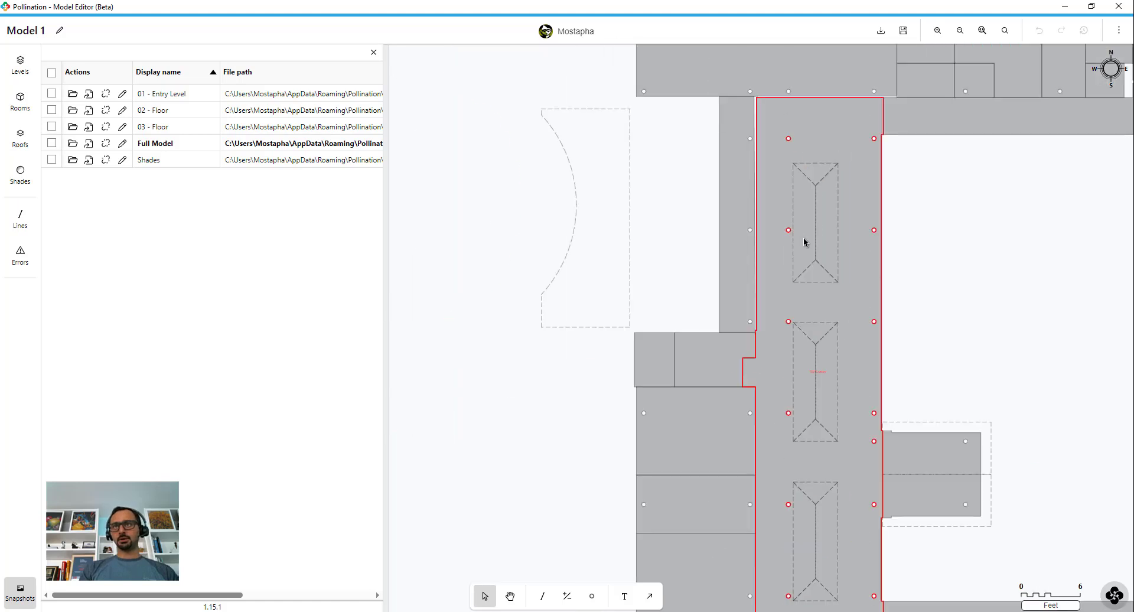
scroll(785, 309, down, 2)
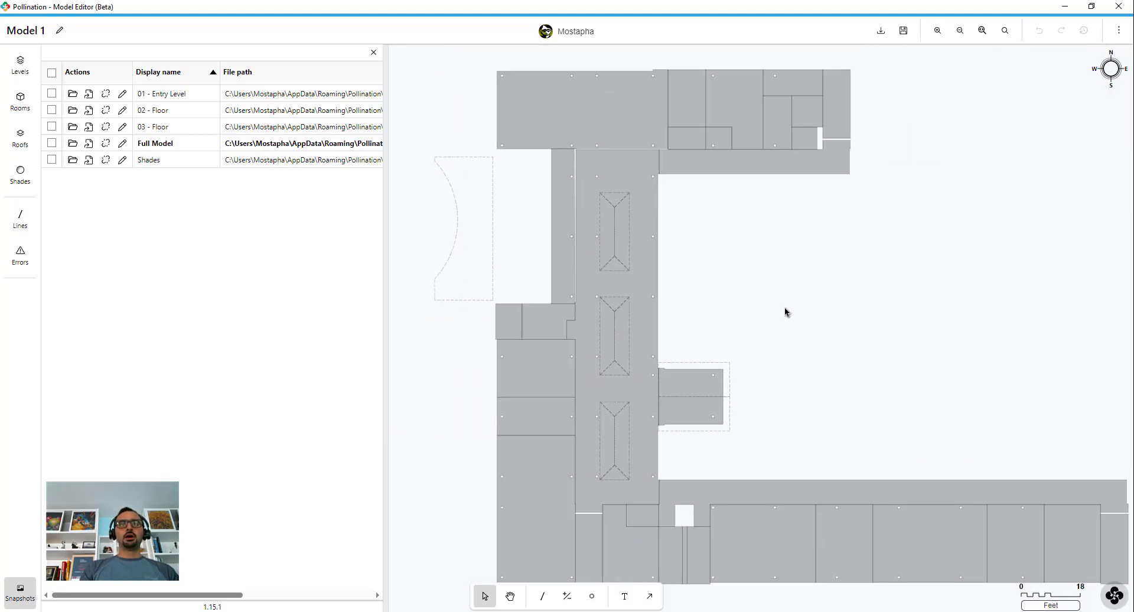
scroll(877, 344, down, 1)
middle_drag(793, 303, 774, 303)
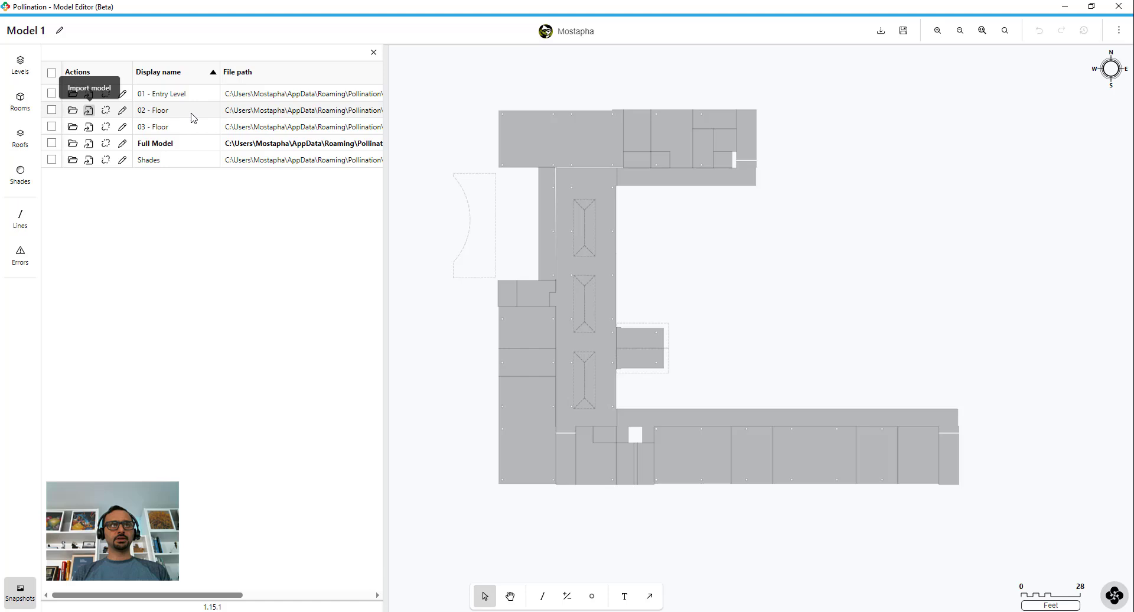
Step: Import the '02 - Floor' snapshot and verify its rooms by story in the Rooms panel
click(87, 110)
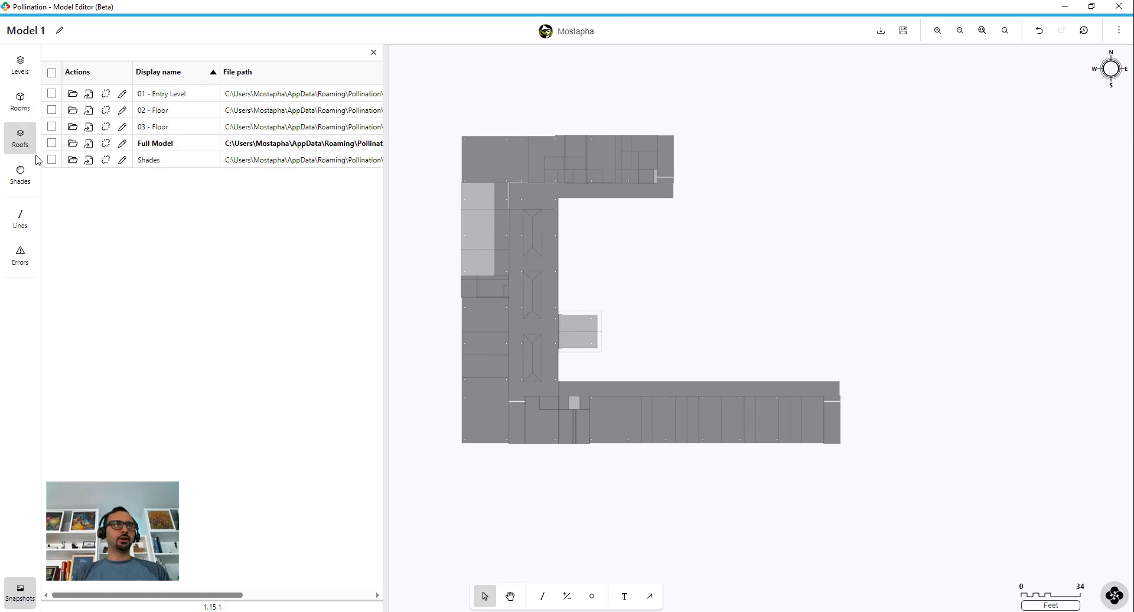
click(19, 100)
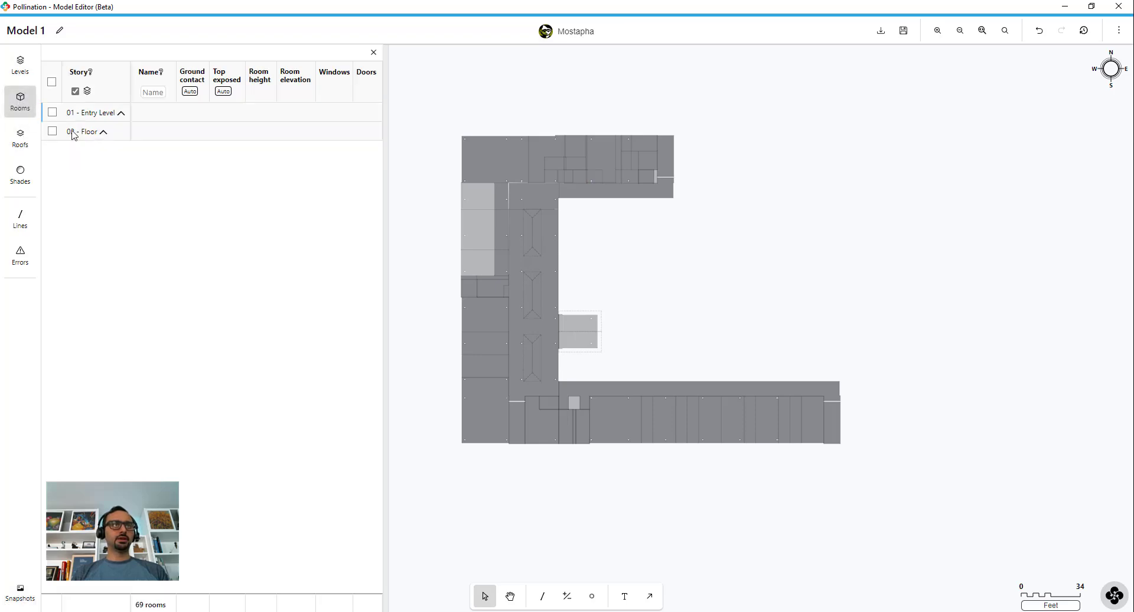
click(101, 136)
click(101, 132)
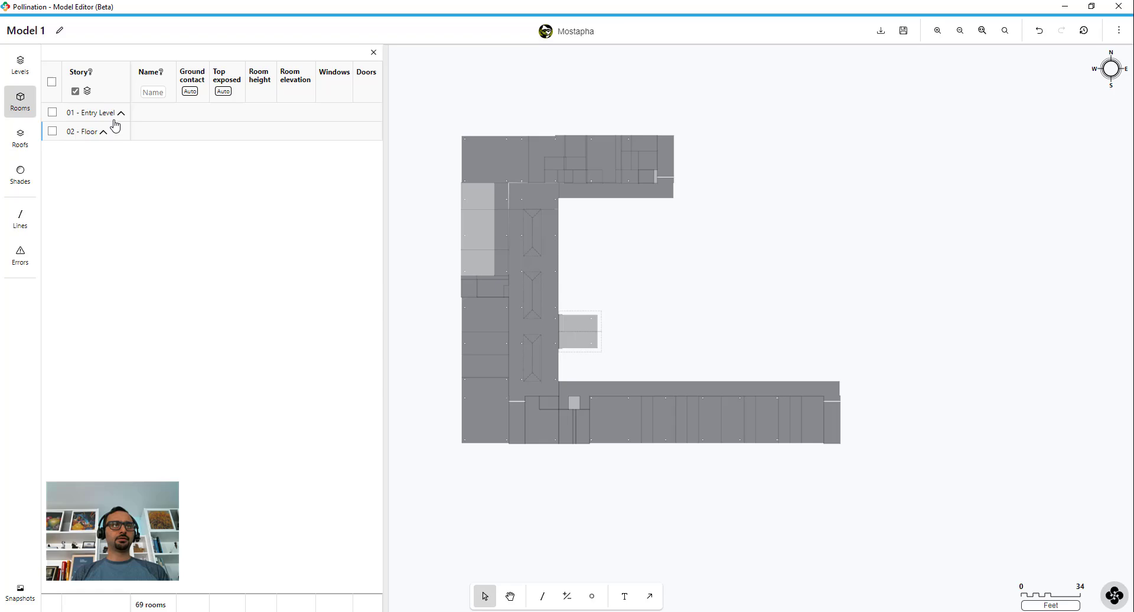
click(120, 115)
click(52, 132)
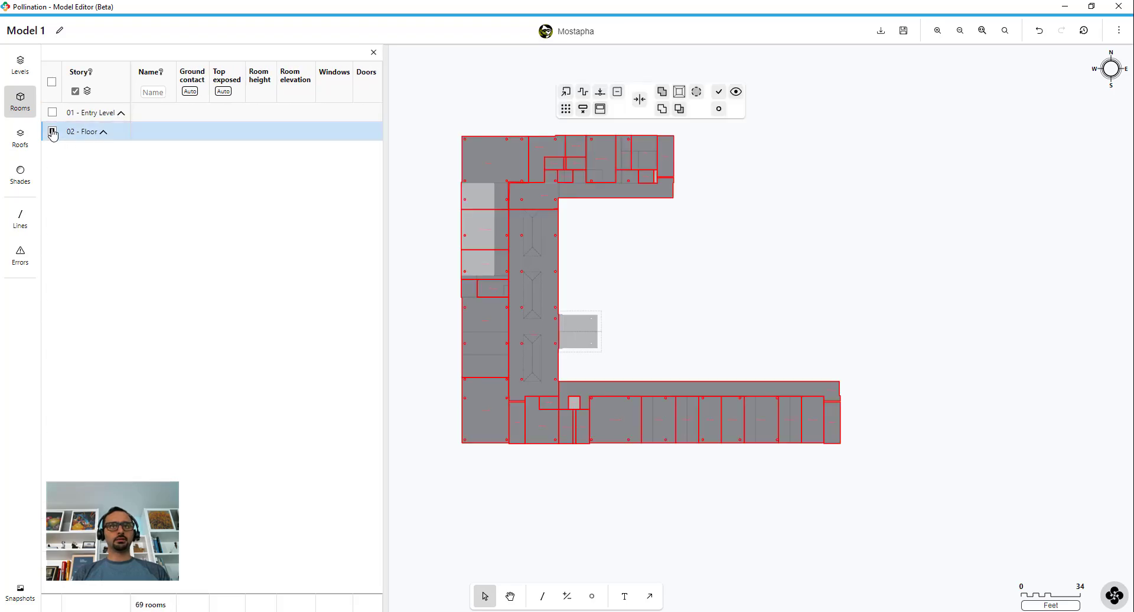
click(52, 132)
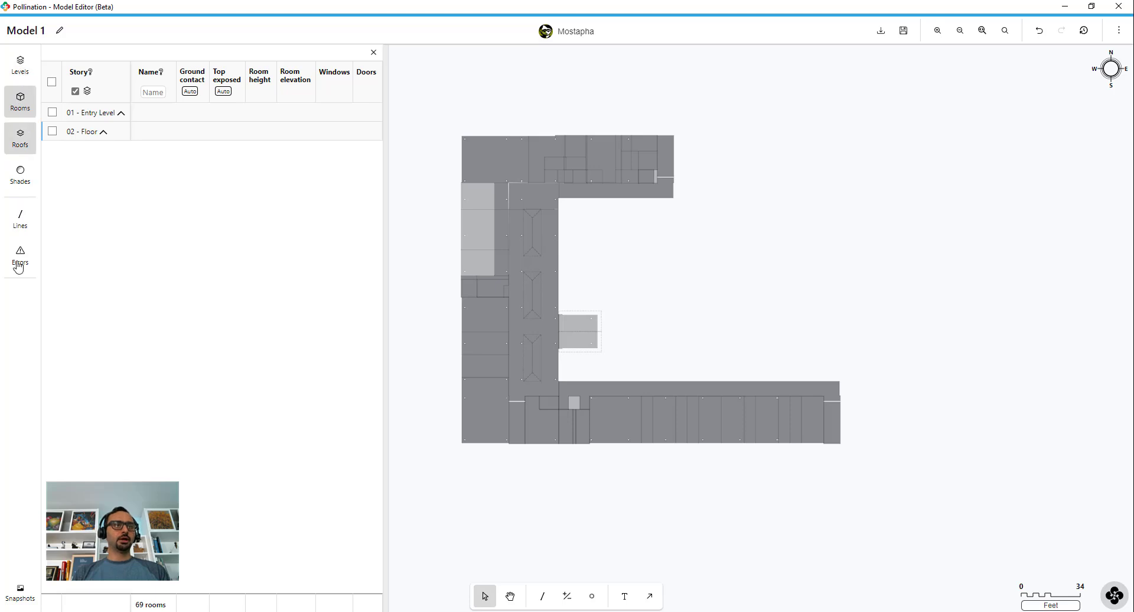
Step: Import the '03 - Floor' snapshot from the snapshots list into Full Model
click(20, 591)
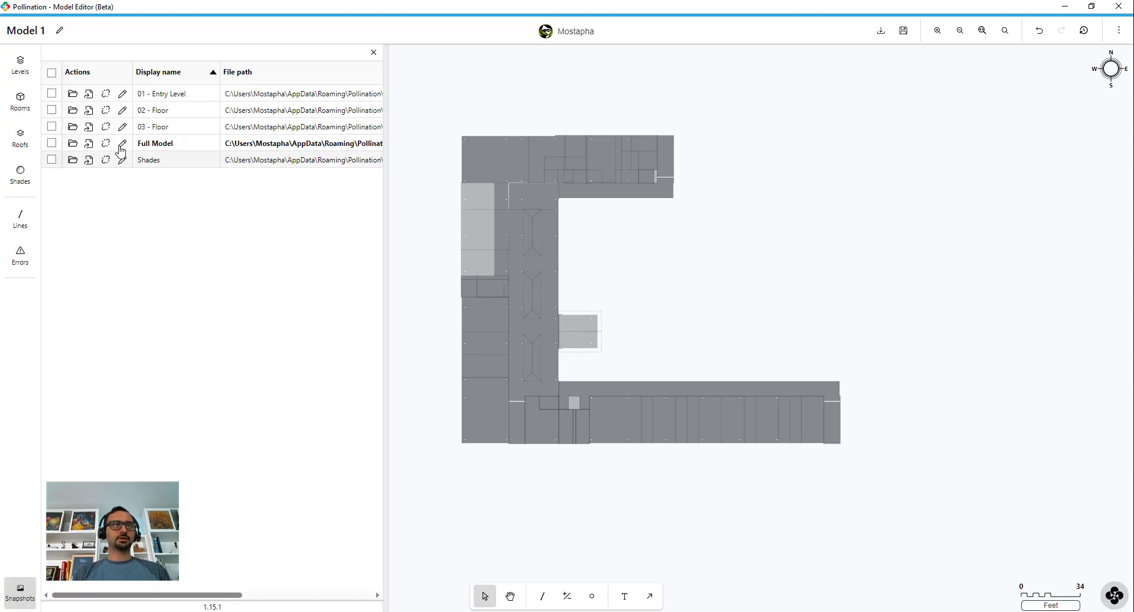
click(89, 128)
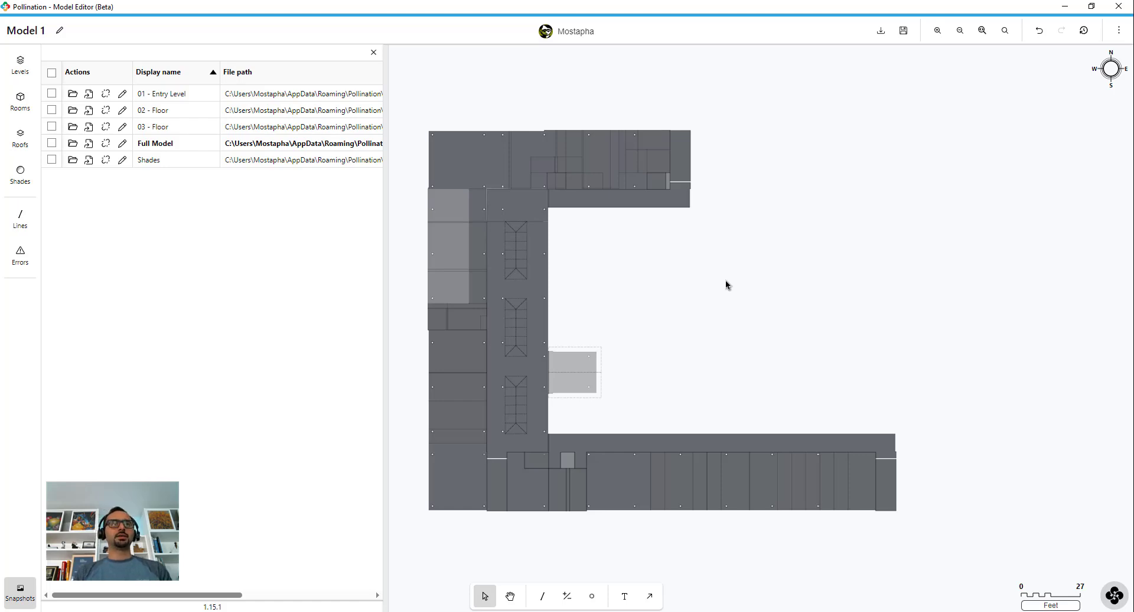
Step: Save the merged Full Model as a snapshot from the toolbar
middle_drag(725, 284, 727, 276)
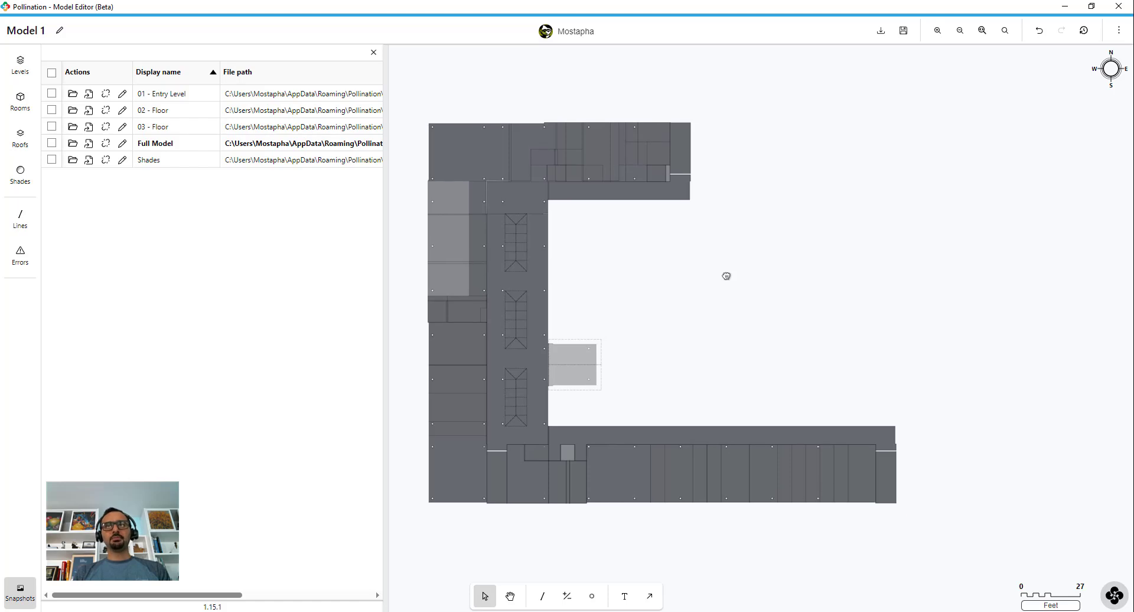
click(904, 38)
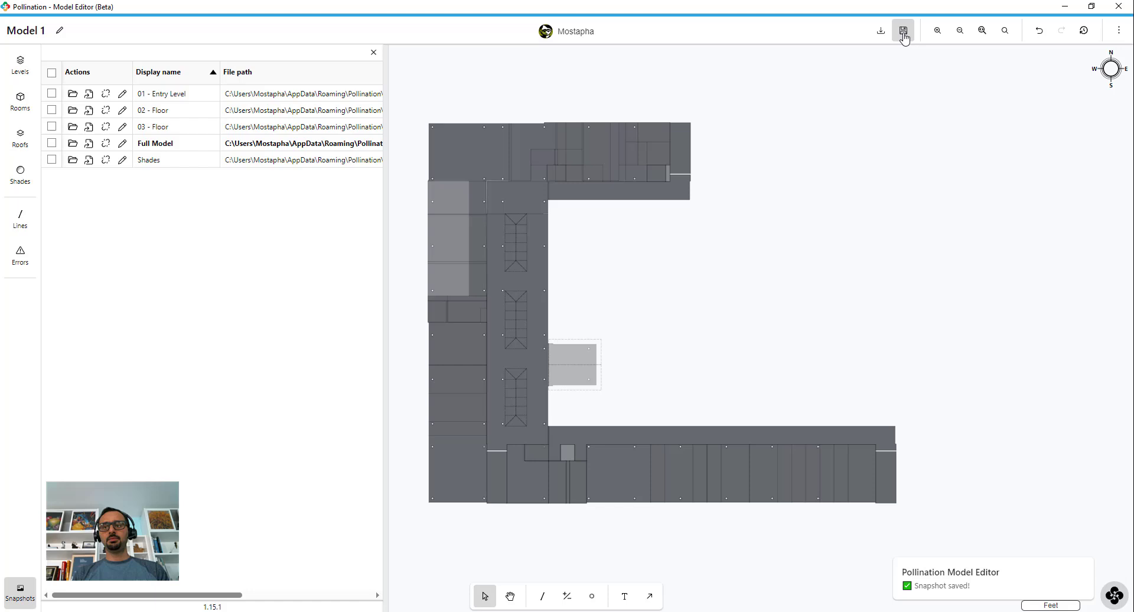